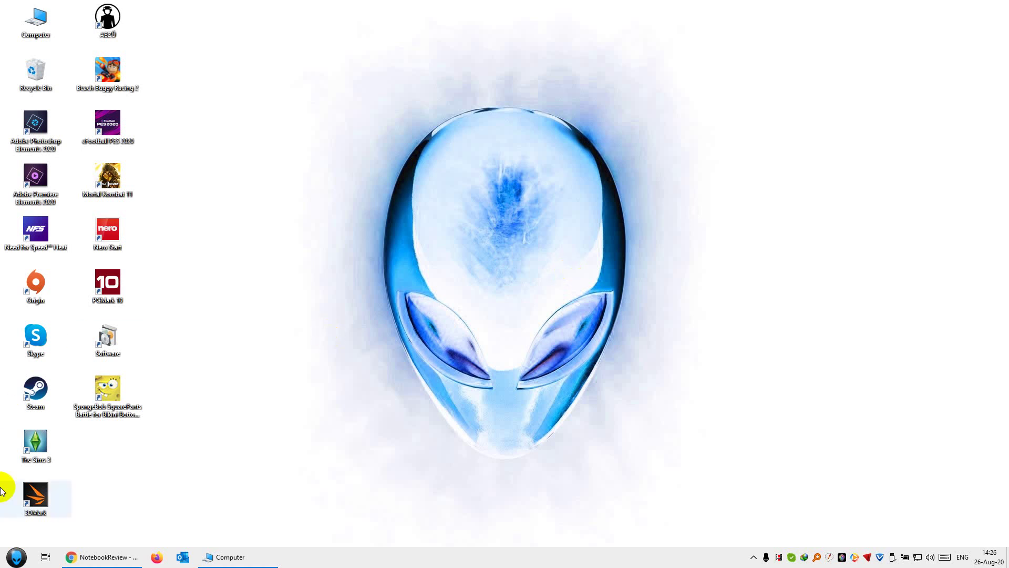
Open an administrator PowerShell and start DiskPart.
right_click(16, 557)
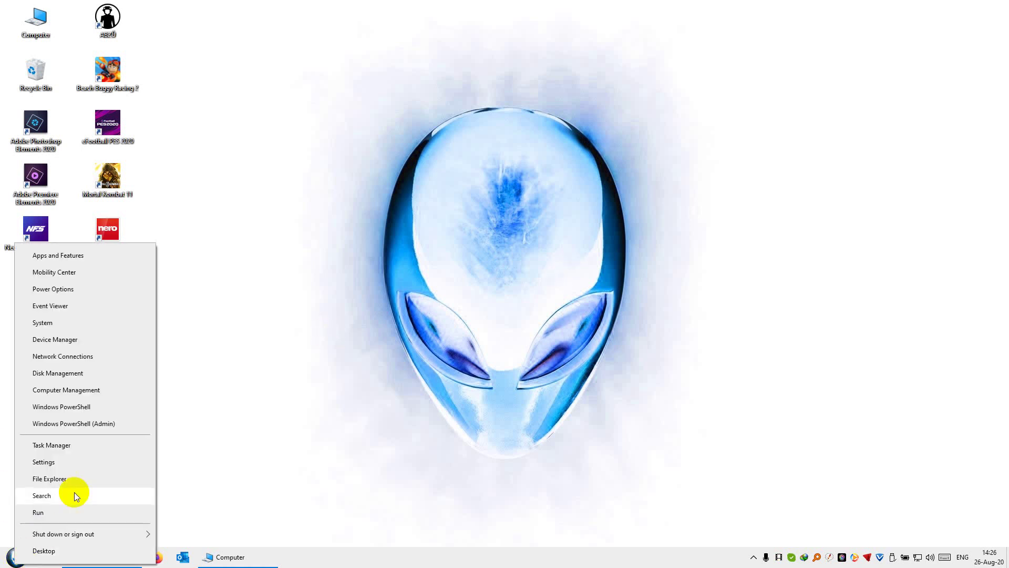
left_click(107, 425)
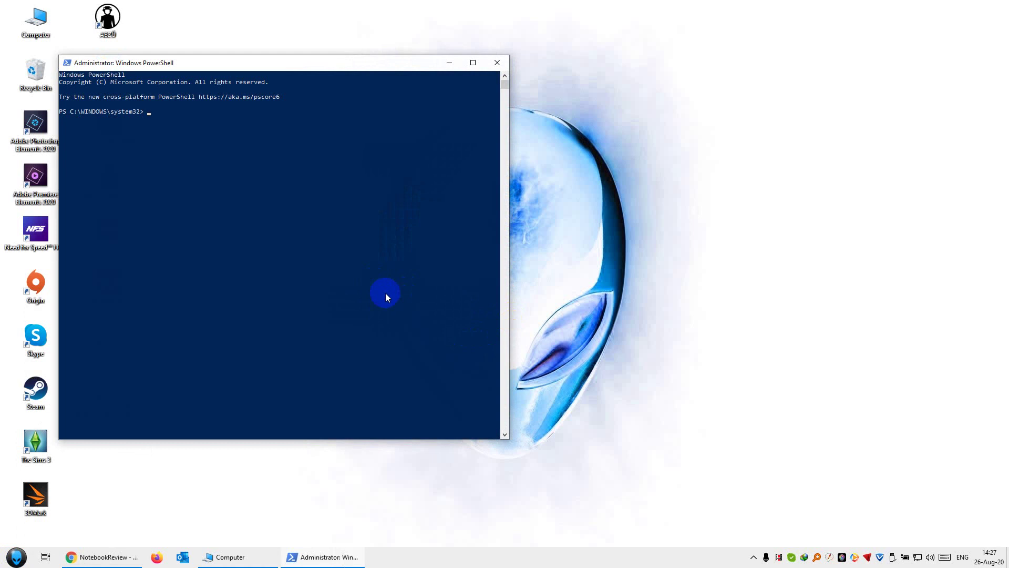
type("diskpart")
key("Return")
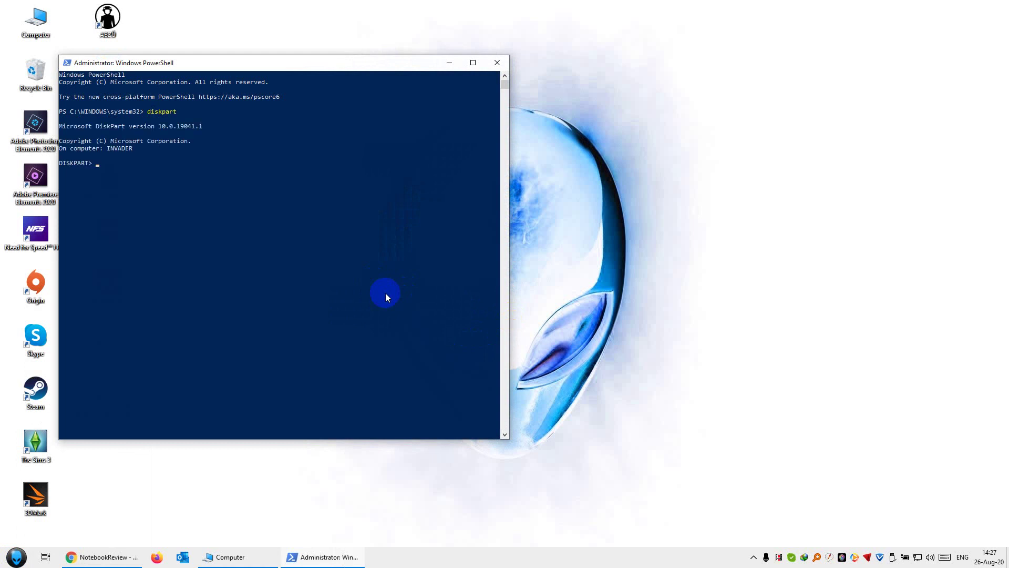
List the disks, select disk 5 (115 GB) and wipe it with clean.
type("list disk")
key("Return")
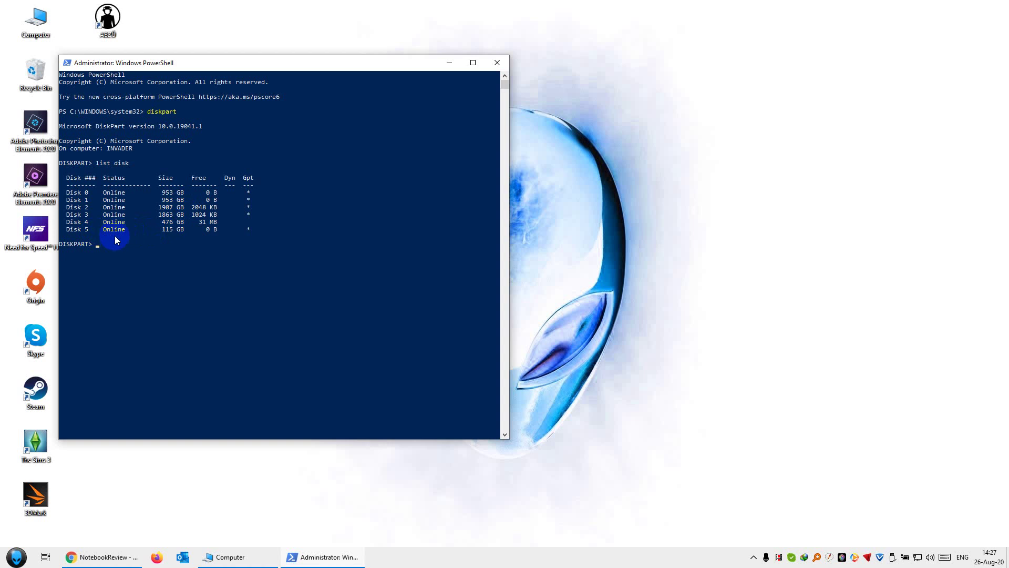
type("select disk 5")
key("Return")
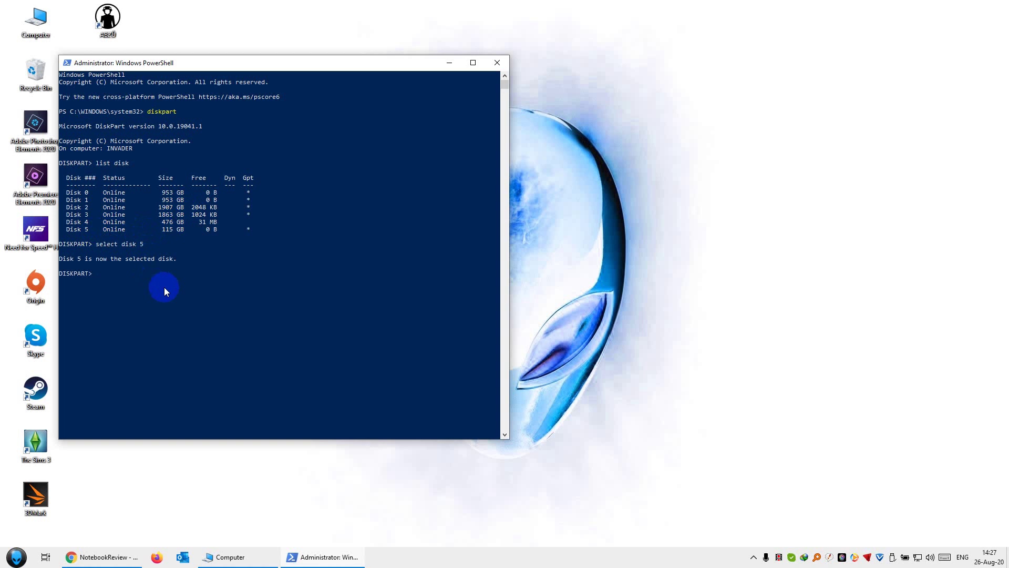
type("clean")
key("Return")
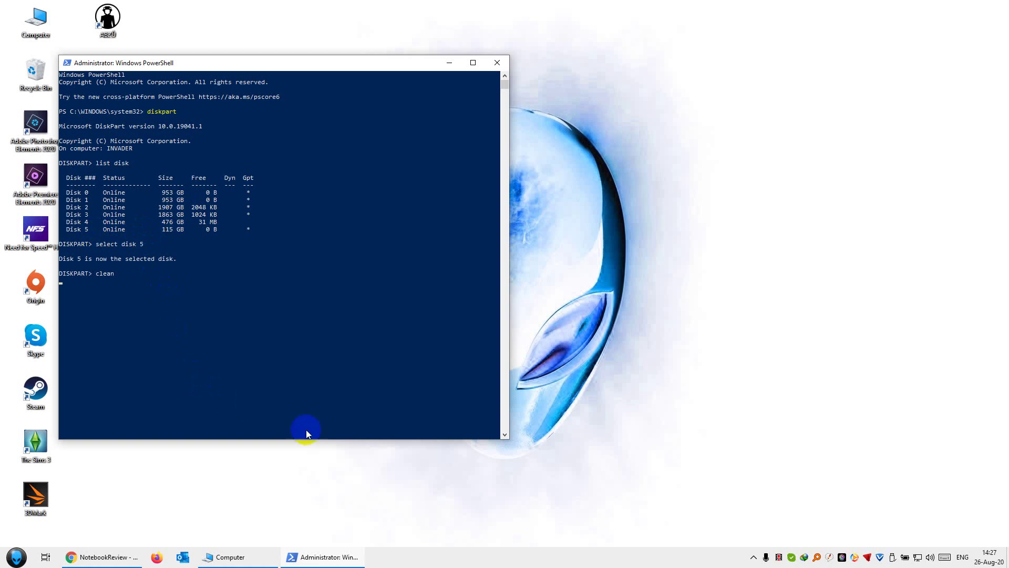
left_click(779, 557)
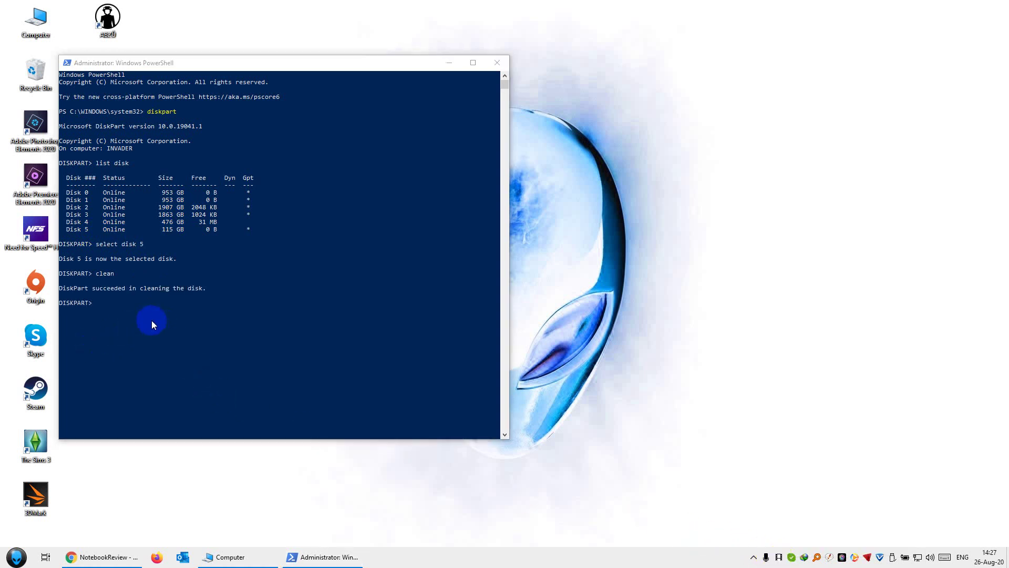
Open Disk Management and start a New Simple Volume on disk 5's unallocated space.
right_click(17, 556)
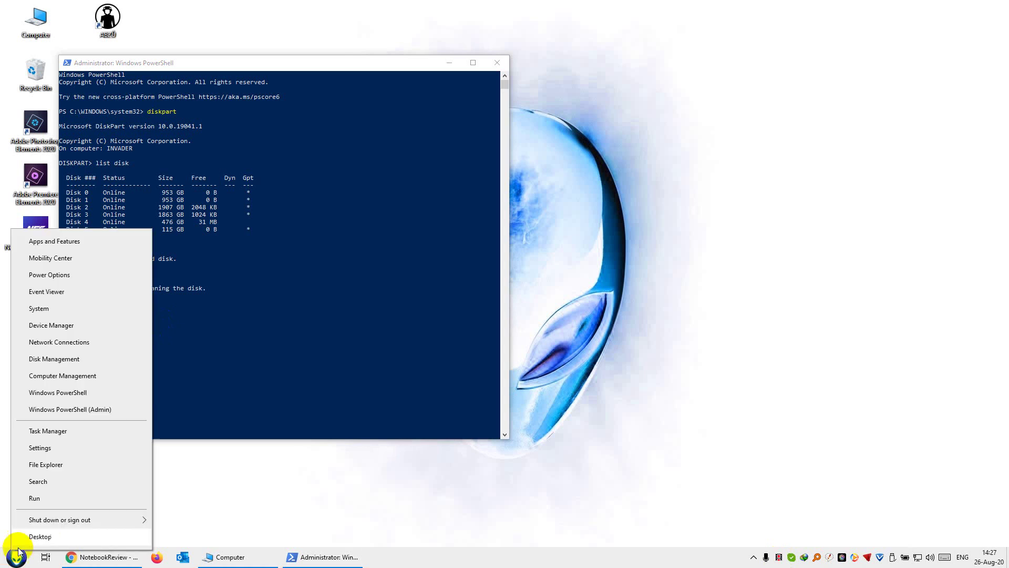
left_click(116, 361)
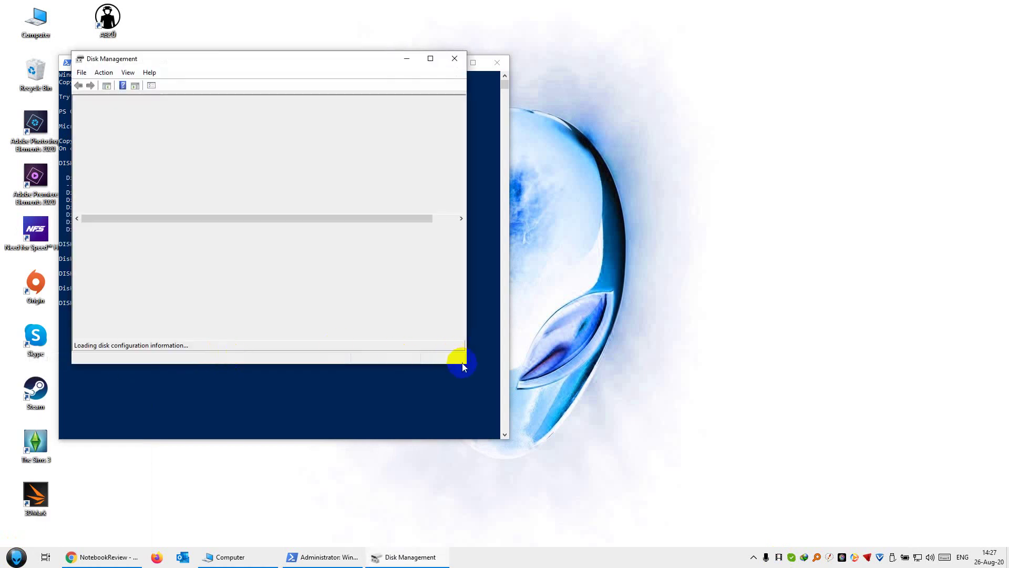
left_click(468, 370)
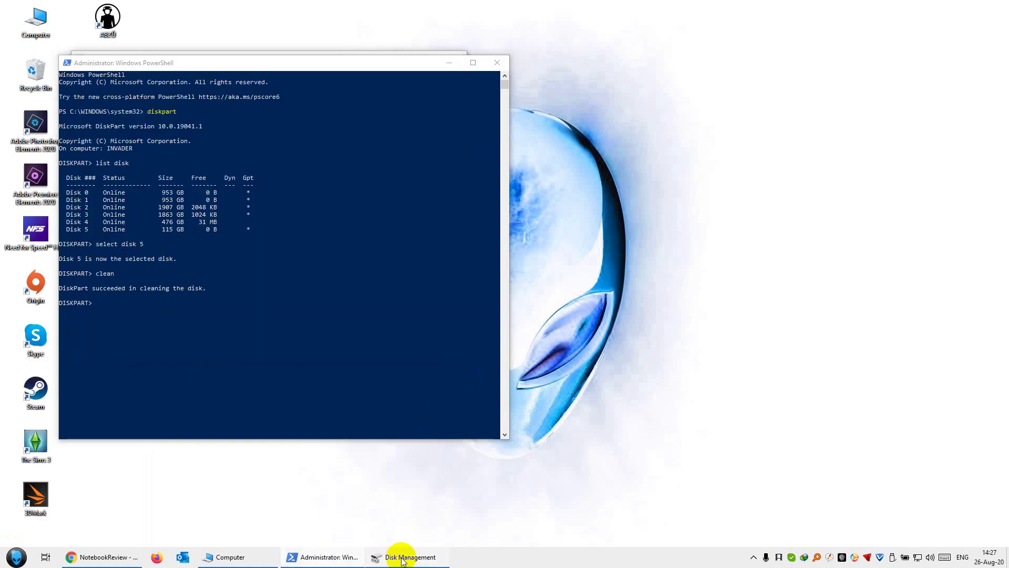
left_click(390, 561)
left_click_drag(469, 373, 889, 507)
left_click(645, 459)
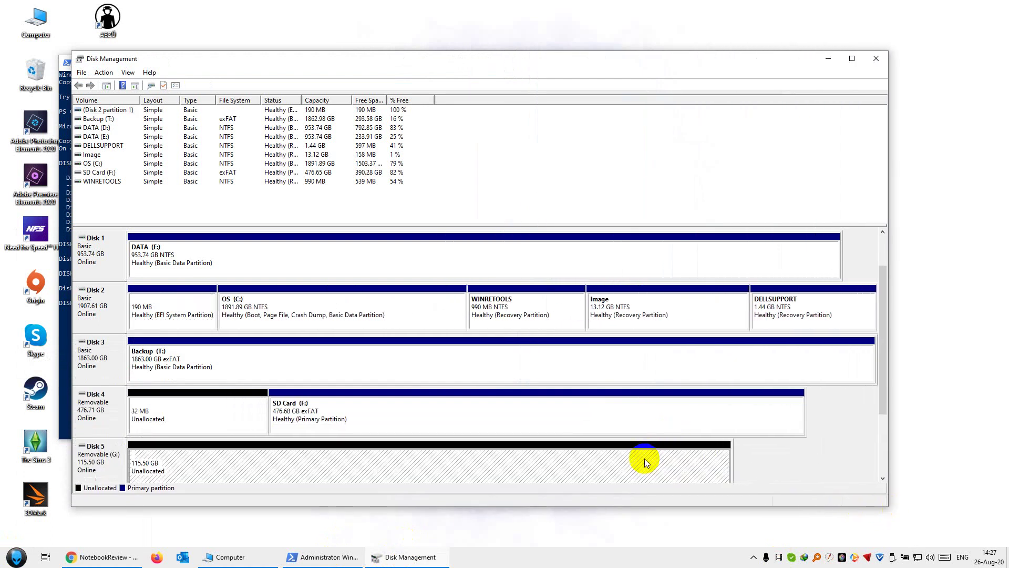
right_click(645, 459)
left_click(682, 371)
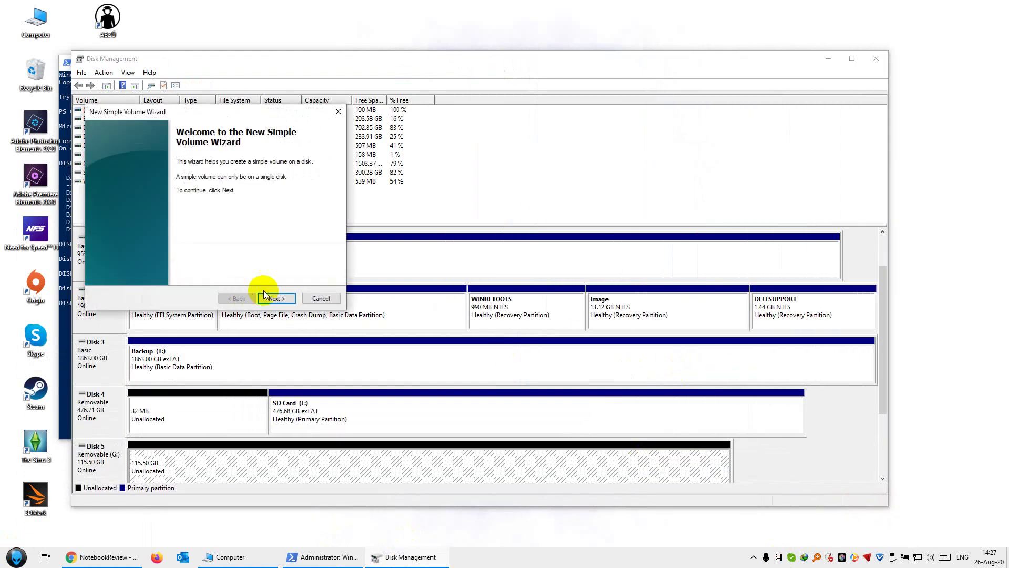
Create the full 118270 MB volume as exFAT, letter R, labelled RESCUE.
left_click(276, 298)
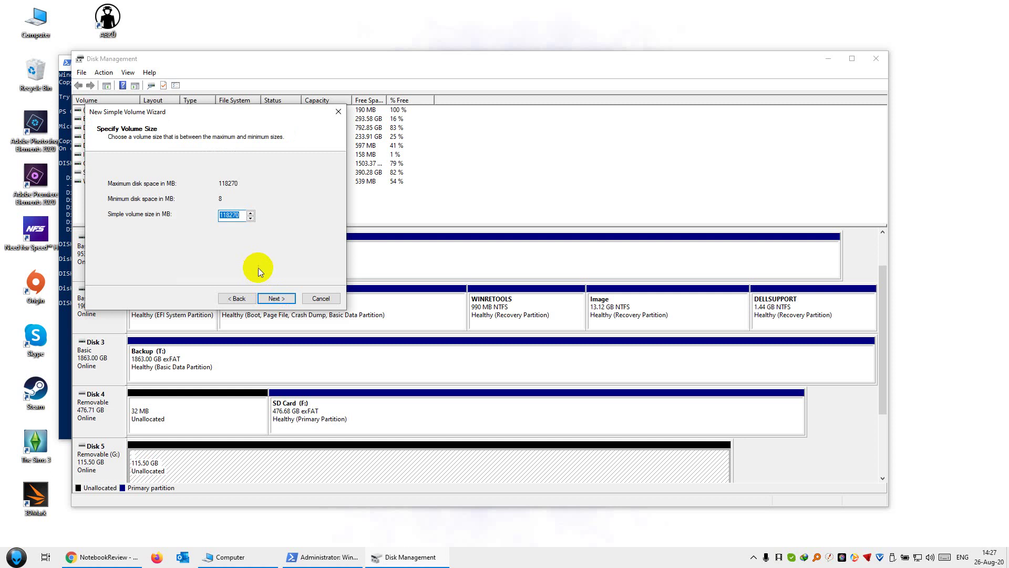
left_click(281, 301)
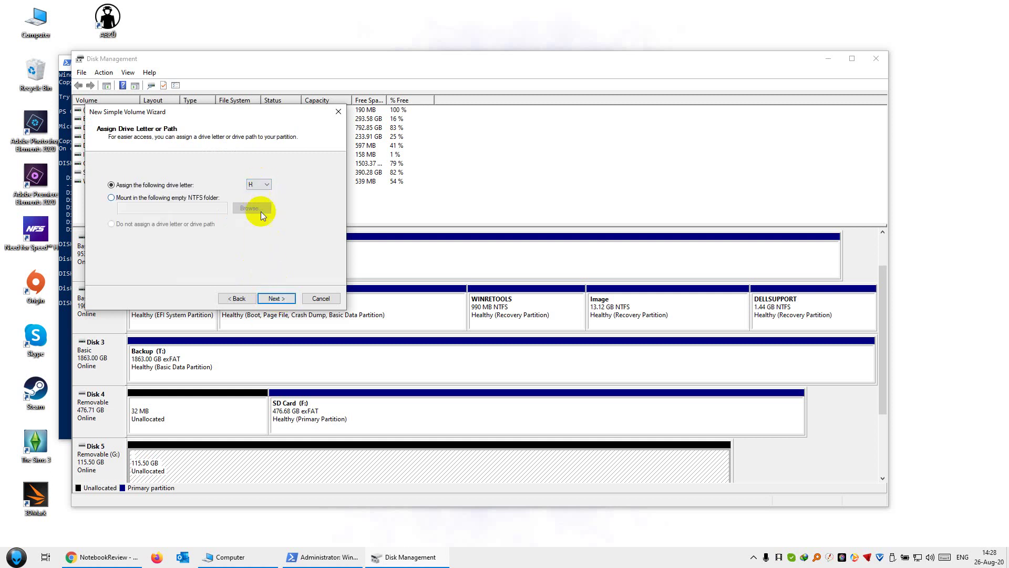
left_click(283, 300)
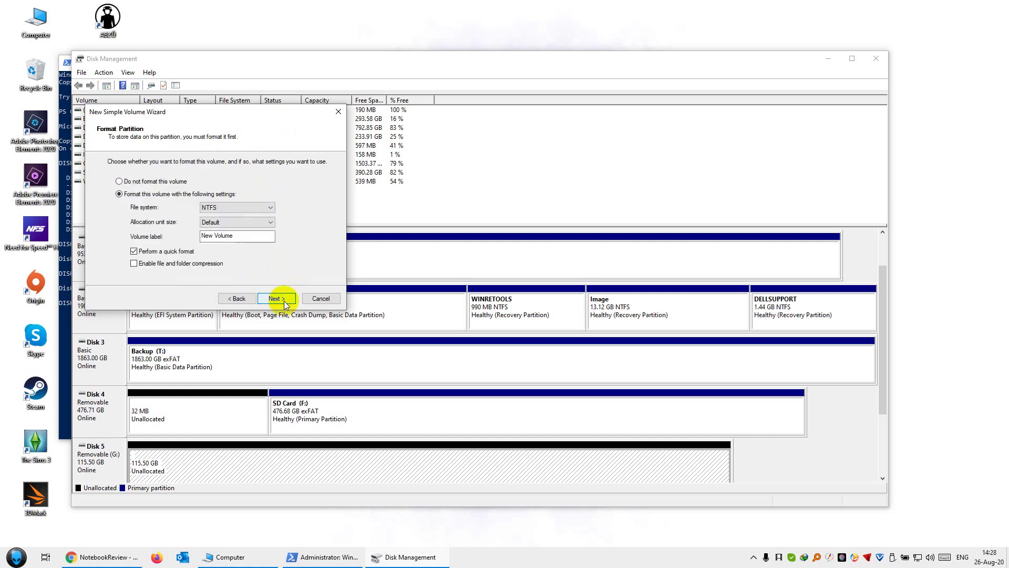
left_click(251, 209)
left_click(254, 217)
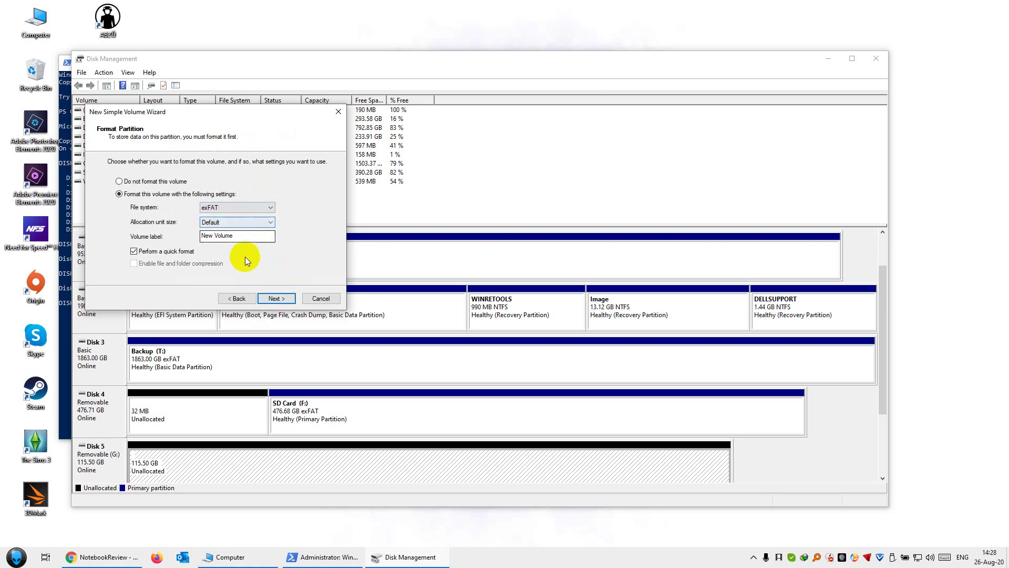
left_click_drag(254, 236, 108, 220)
key("Delete")
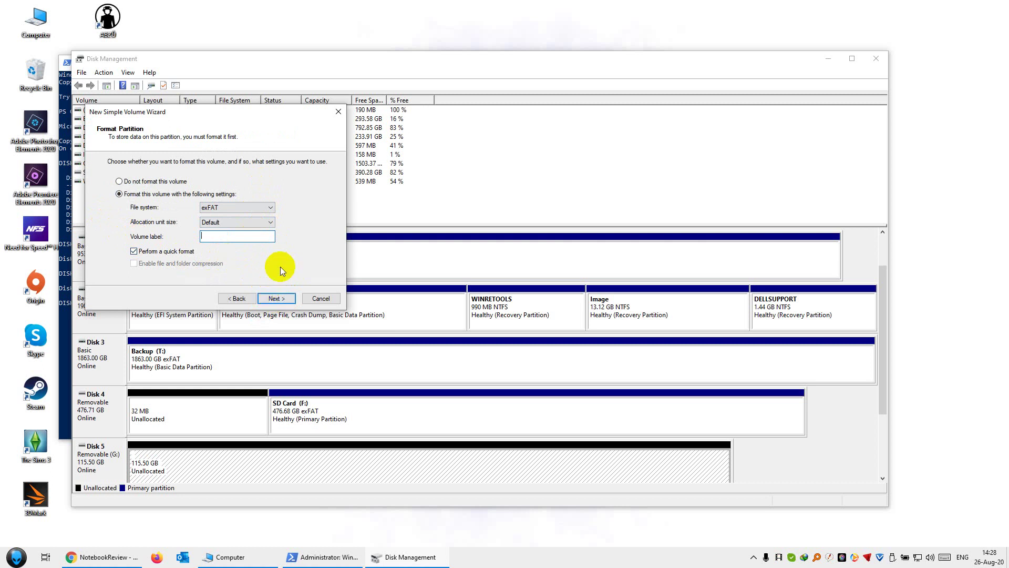
type("RESCU")
type("RE")
key("BackSpace")
key("BackSpace")
type("E")
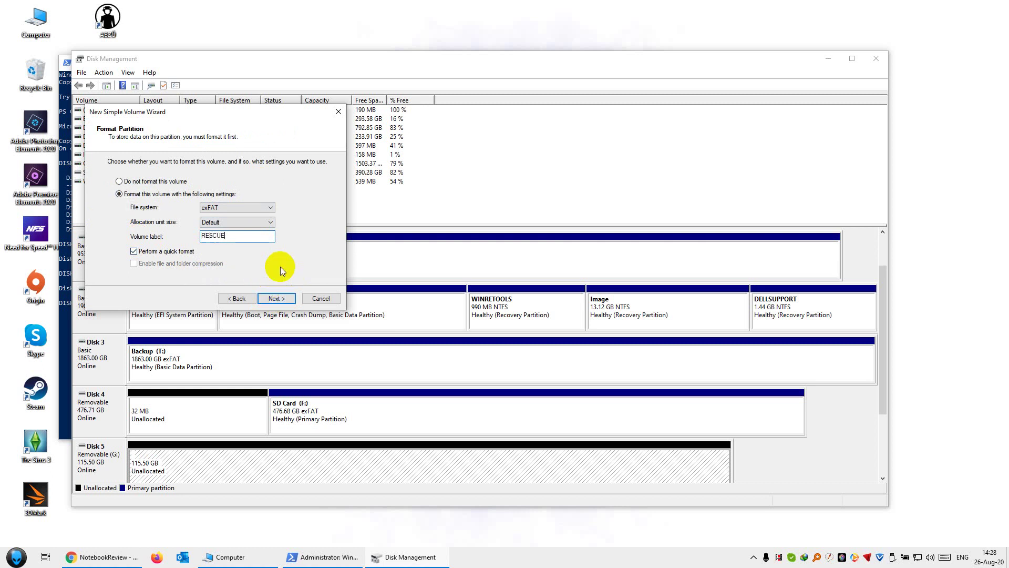
left_click(284, 304)
left_click(277, 298)
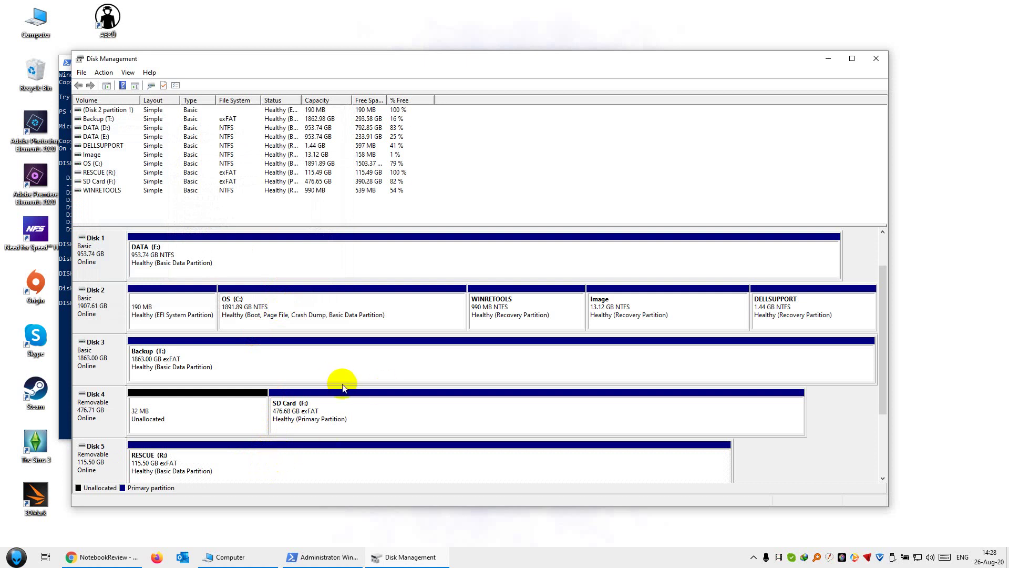
Minimize Disk Management, browse to D:\Software and run Rufus v3.11.exe as administrator.
left_click(830, 60)
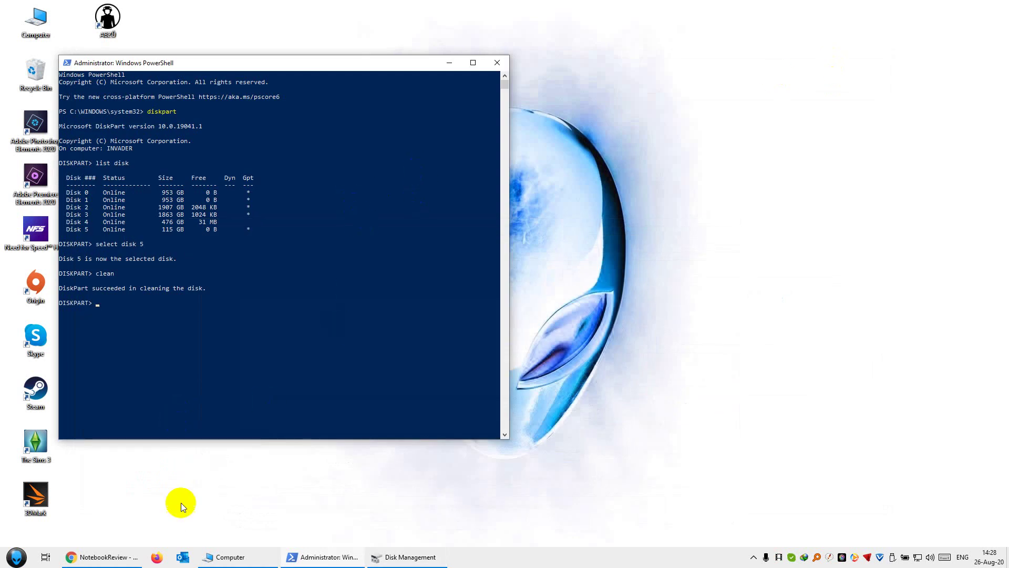
left_click(226, 557)
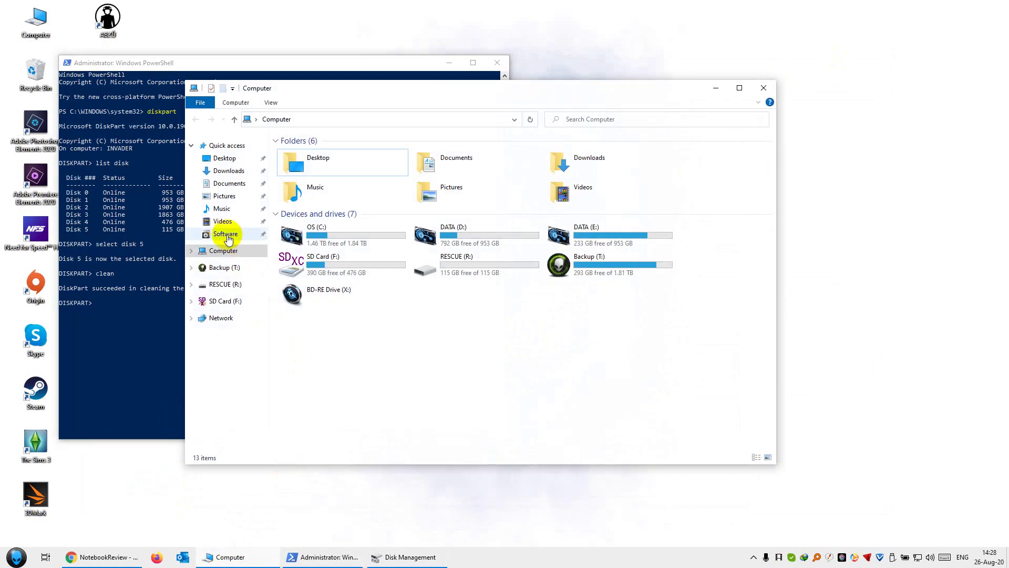
left_click(225, 233)
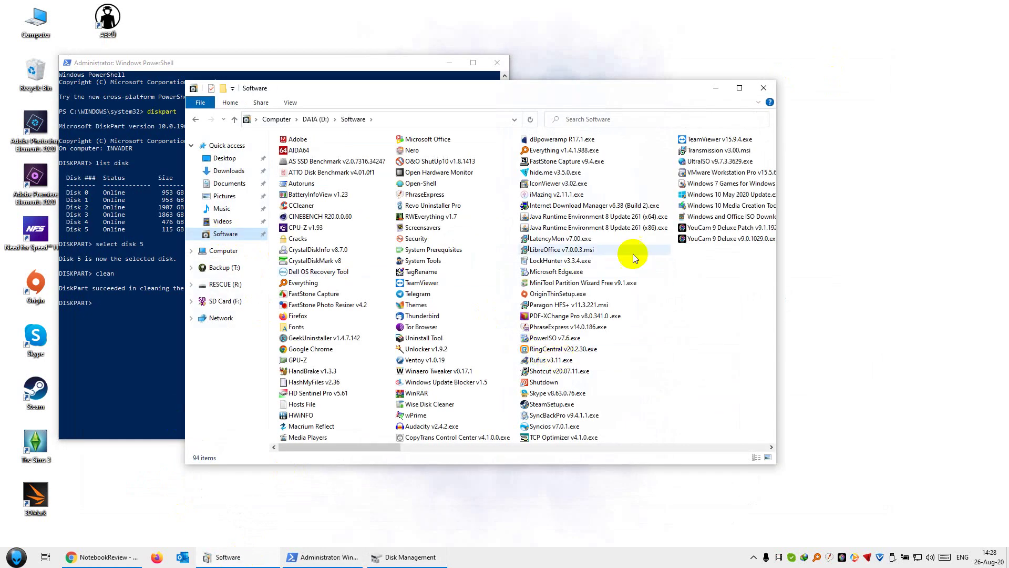
left_click(538, 361)
right_click(538, 364)
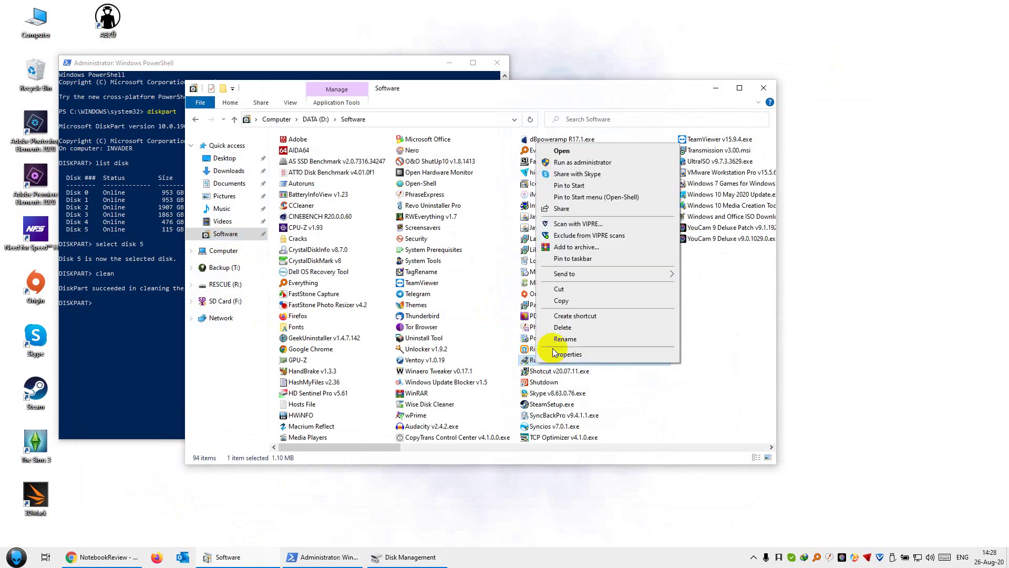
left_click(591, 163)
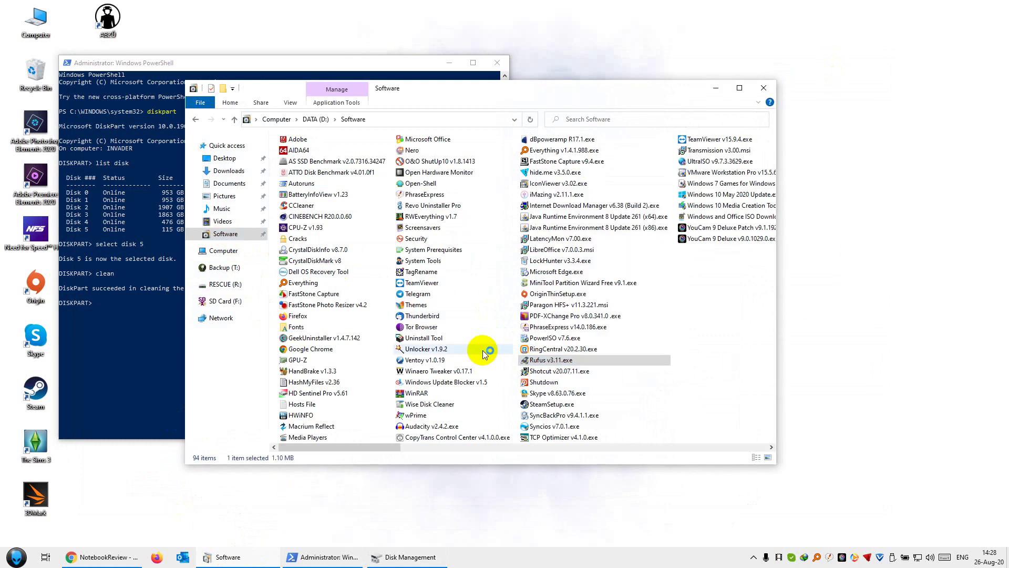
In Rufus, target the RESCUE (R:) drive and load D:\ISO\MacriumRescue.iso as the boot image.
left_click(543, 290)
left_click(487, 158)
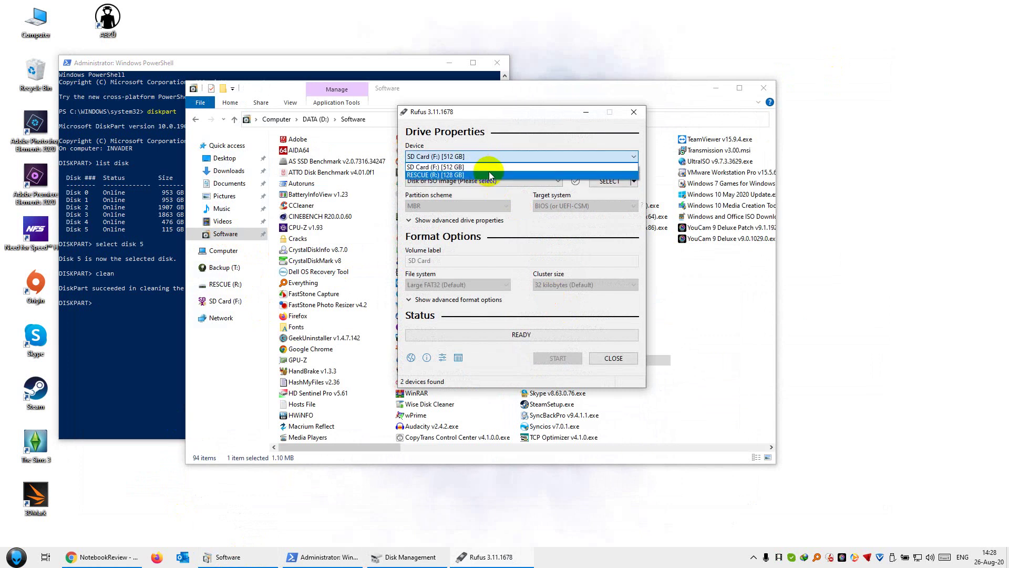
left_click(488, 175)
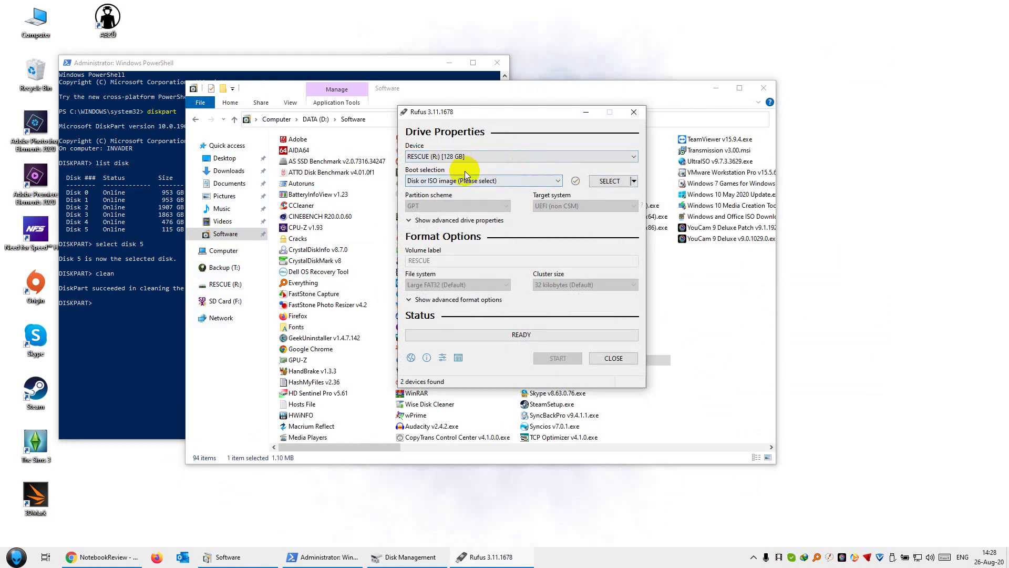
left_click(607, 183)
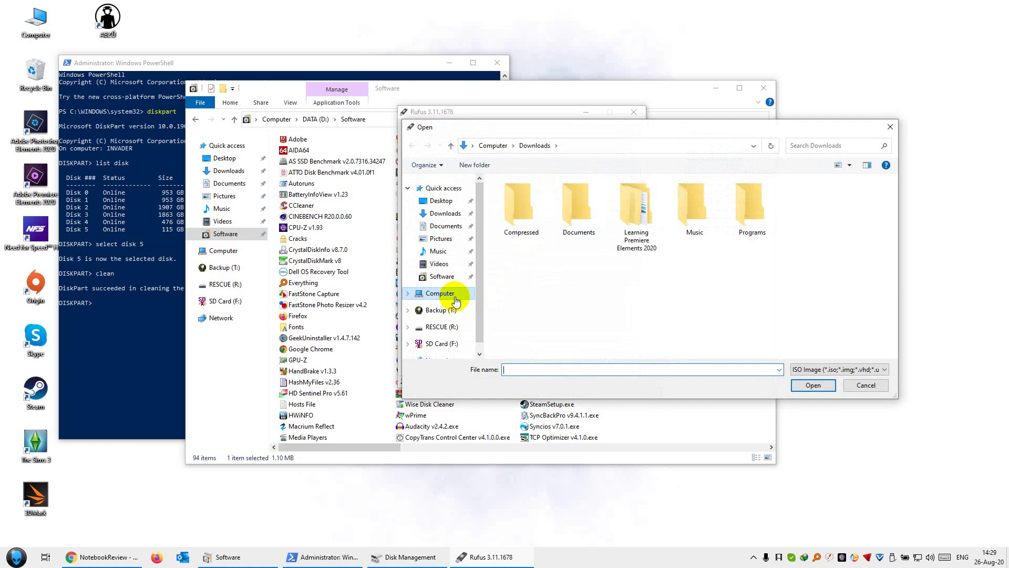
left_click(440, 293)
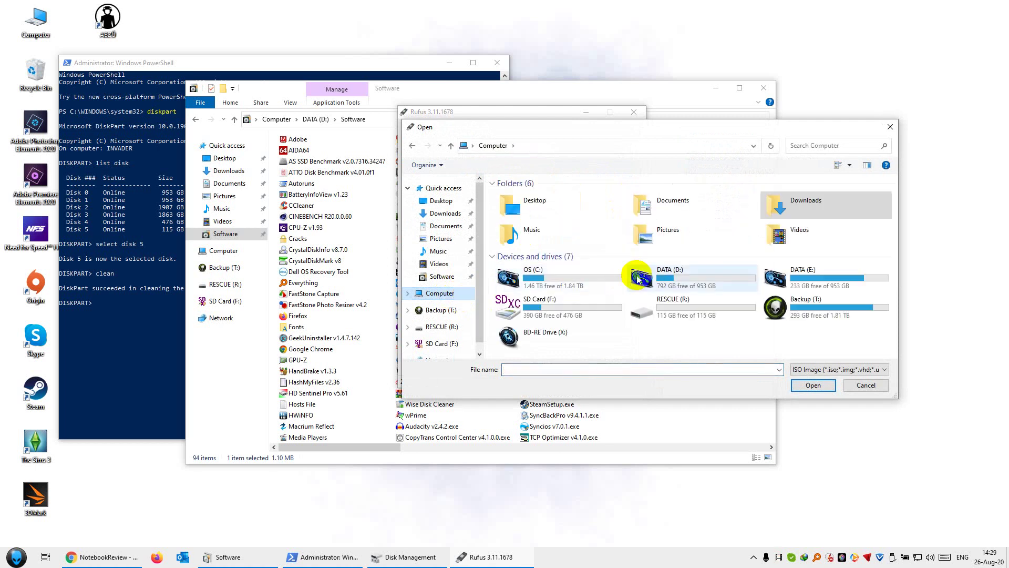
double_click(652, 283)
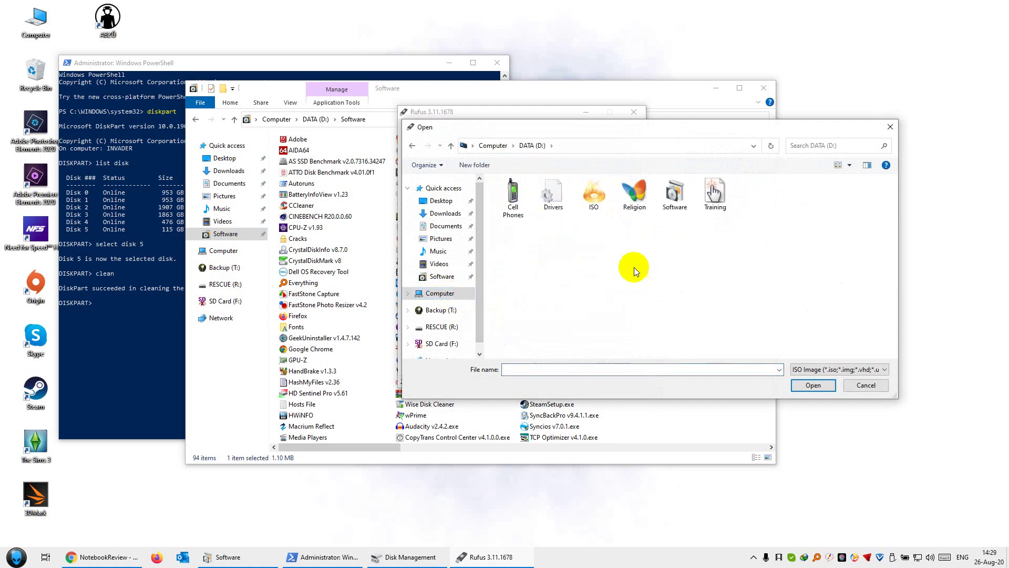
double_click(590, 197)
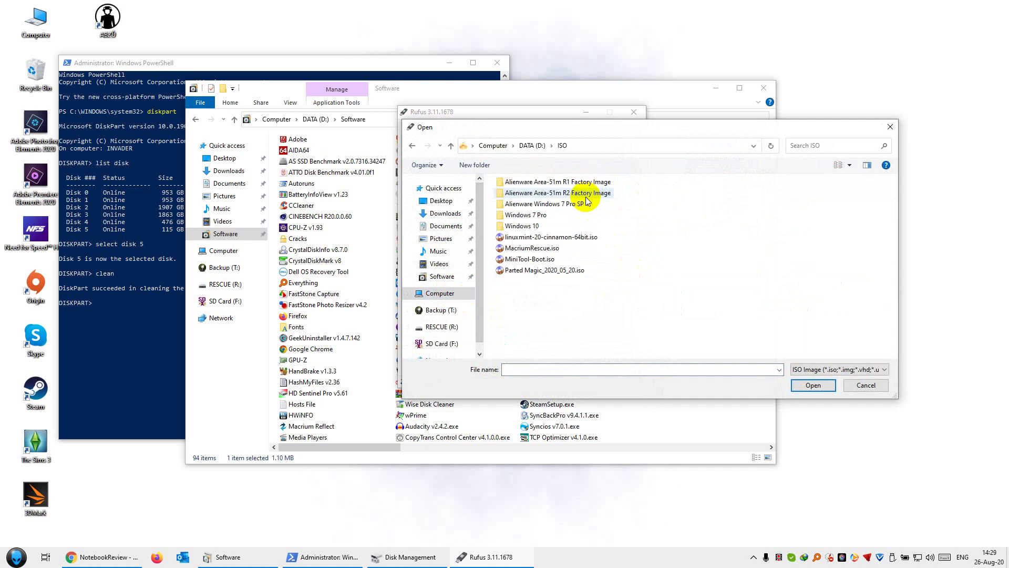
left_click(544, 253)
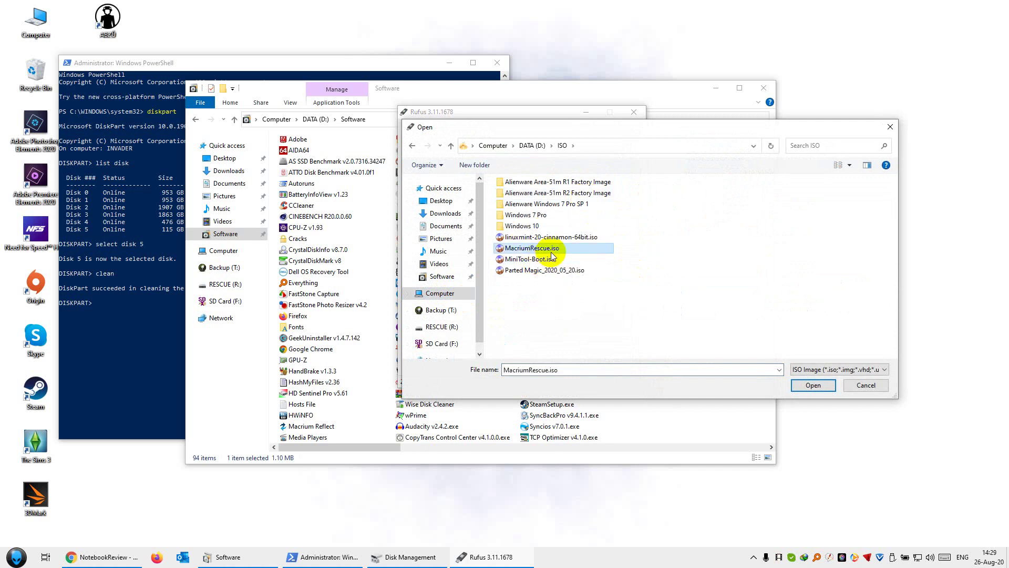
double_click(551, 252)
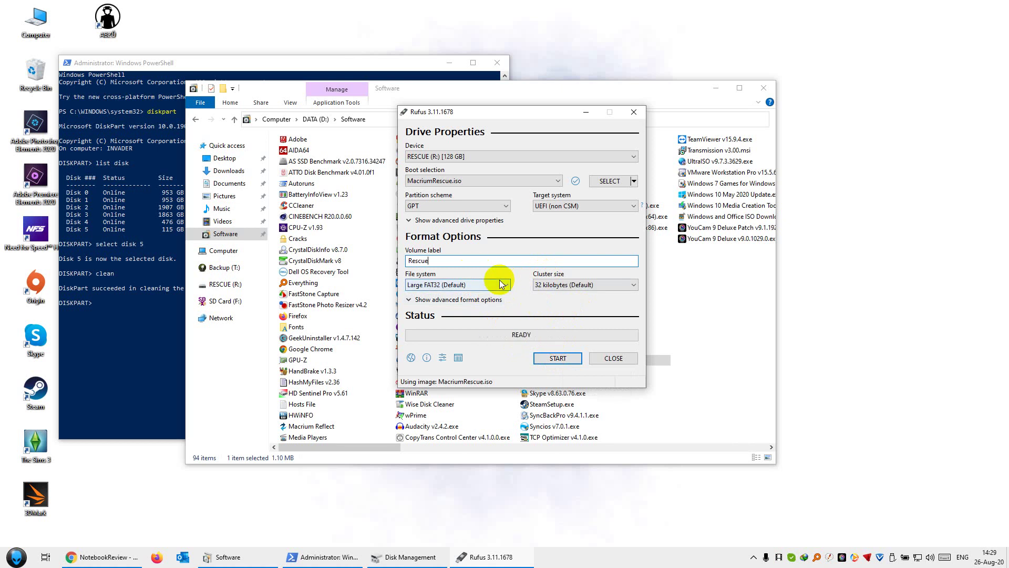
Write the image to the drive, accepting the erase warning, then close Rufus.
left_click(553, 355)
left_click(547, 320)
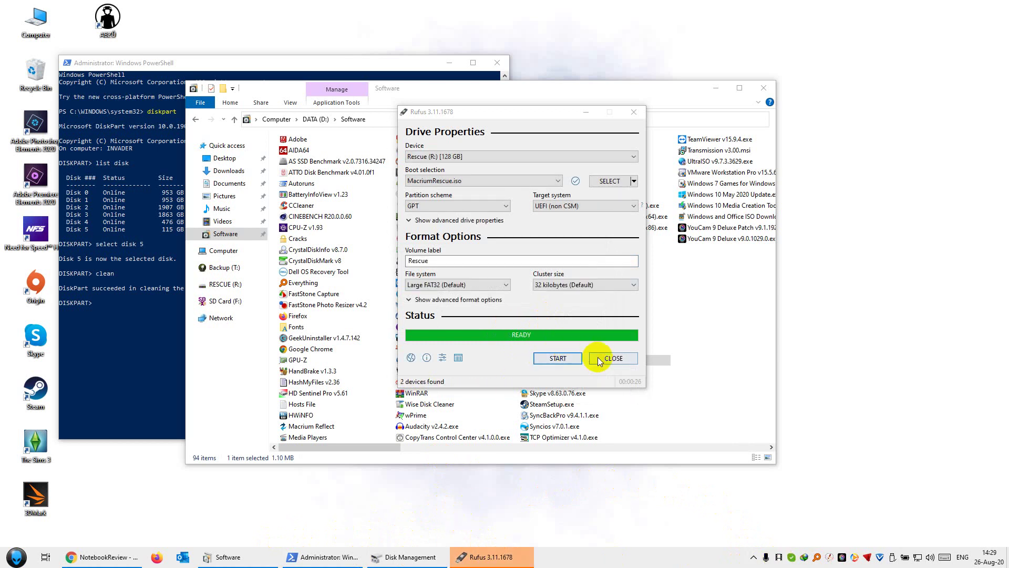
left_click(614, 358)
left_click(229, 256)
Open RESCUE (R:) to show its Drivers, autorun.inf, RMBuilder.xml and x64 contents.
double_click(469, 276)
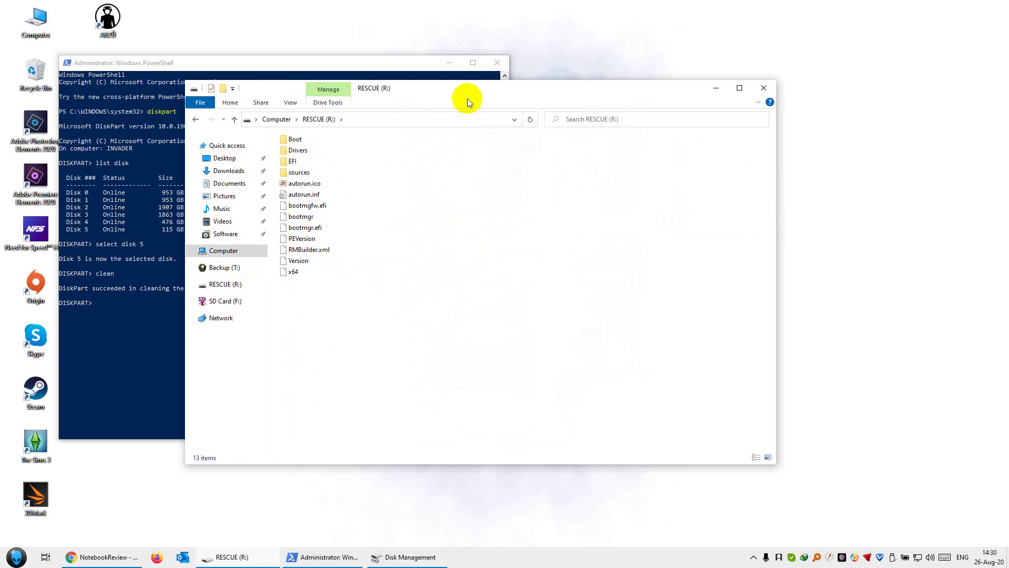
left_click_drag(469, 94, 558, 92)
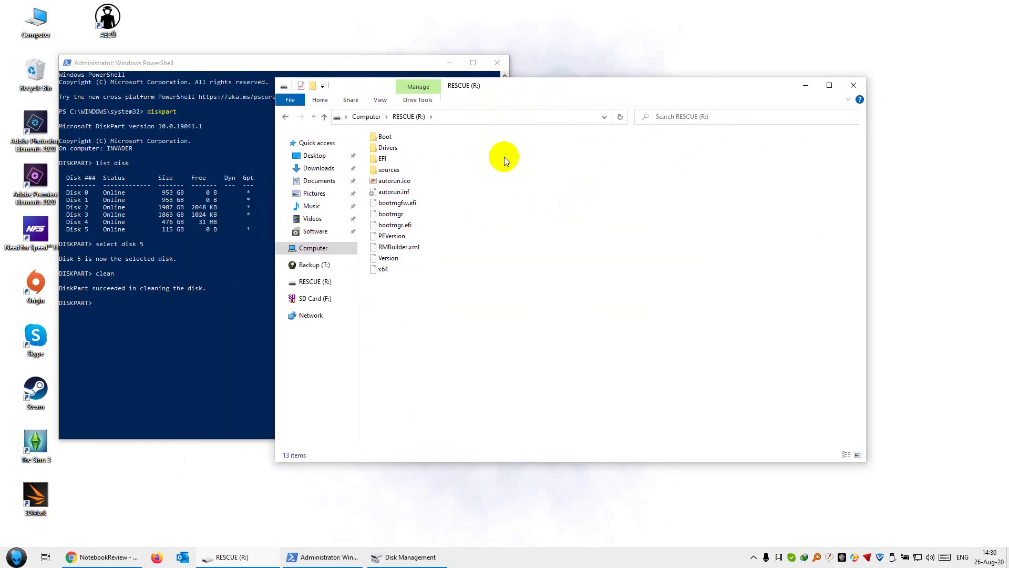
key("alt+Left")
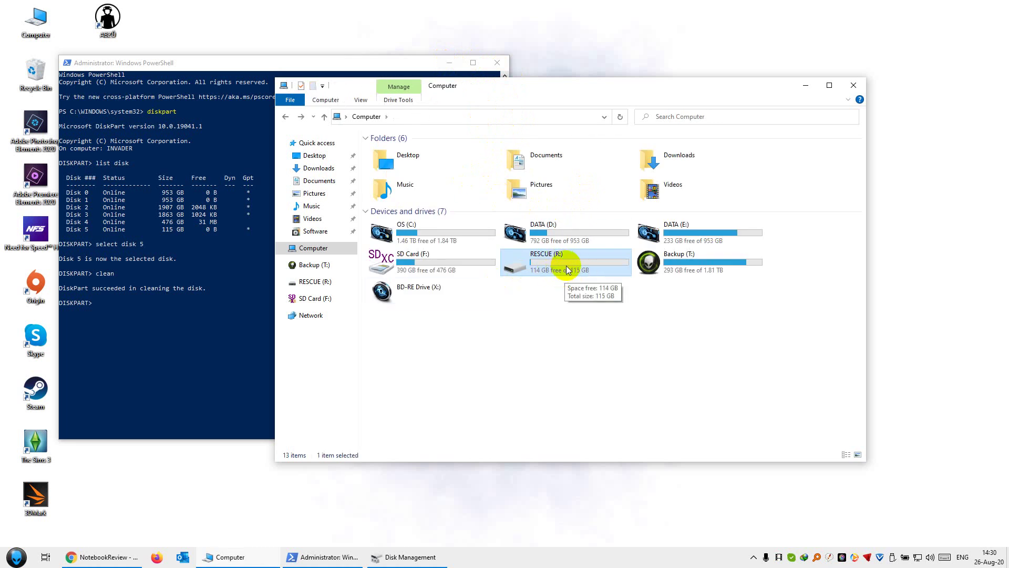
double_click(566, 264)
key("alt+Left")
double_click(554, 263)
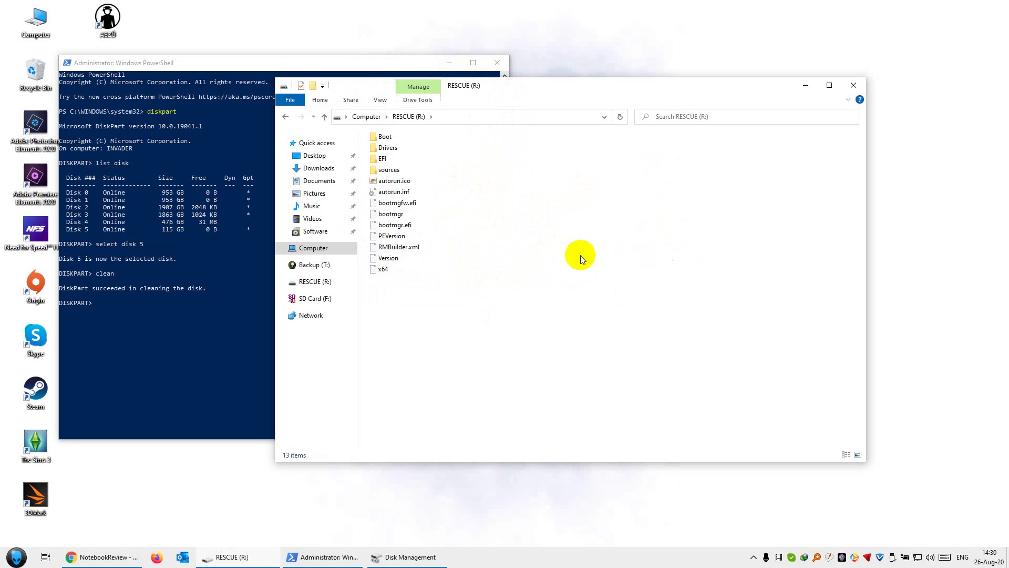
Launch MiniTool Partition Wizard Free as administrator and maximize it to view disk 6.
left_click(449, 62)
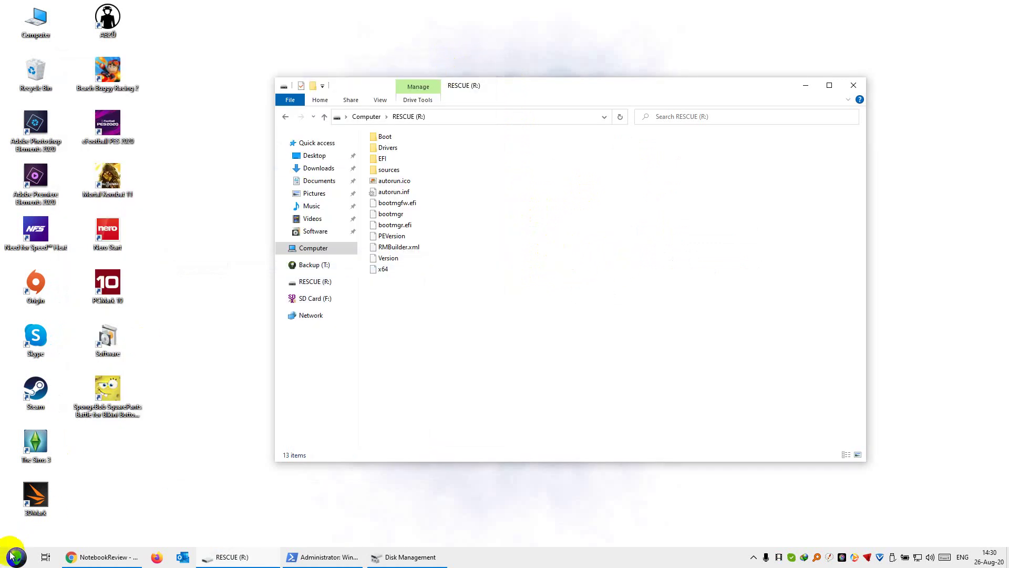
left_click(12, 560)
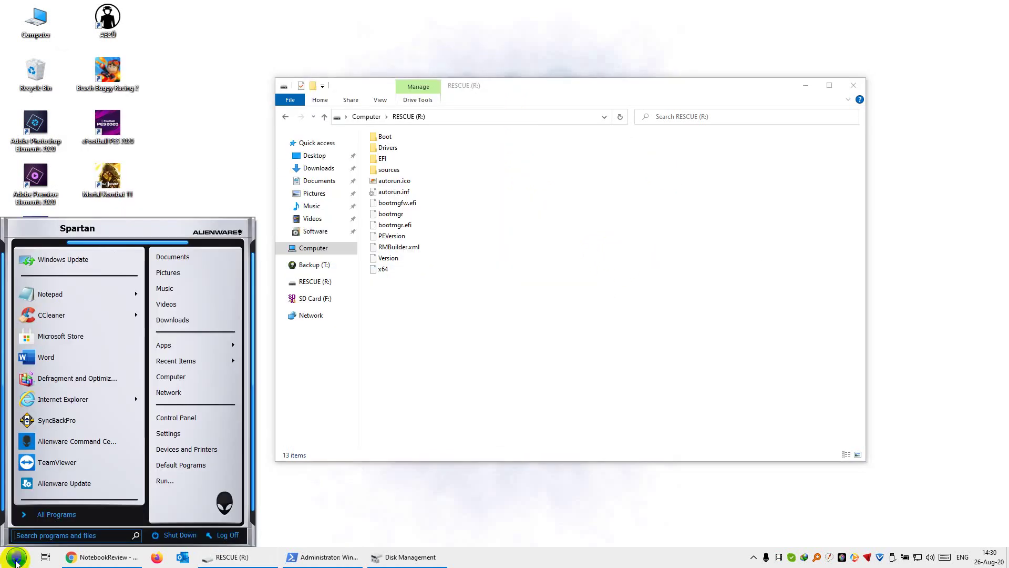
left_click(58, 515)
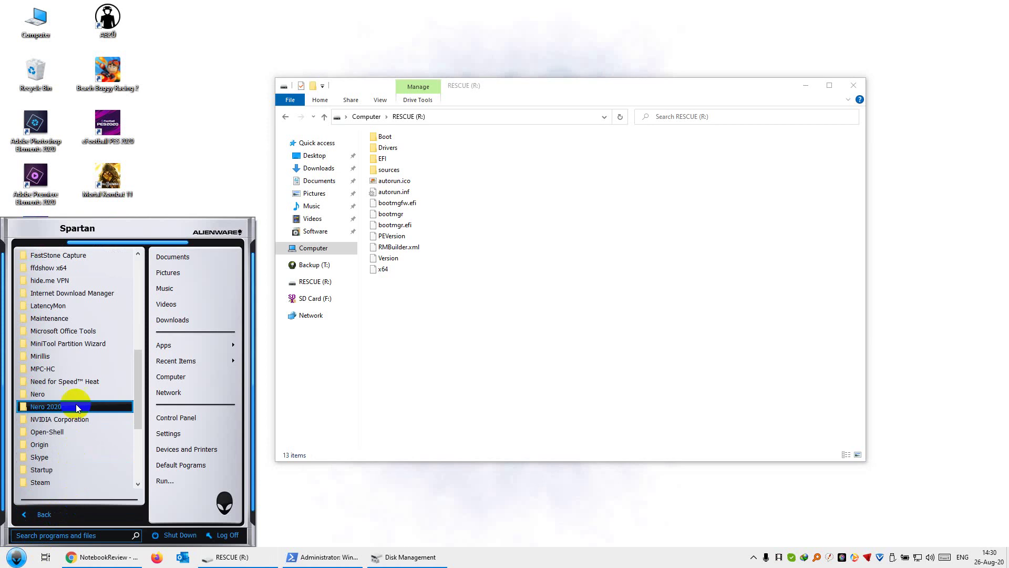
left_click(95, 343)
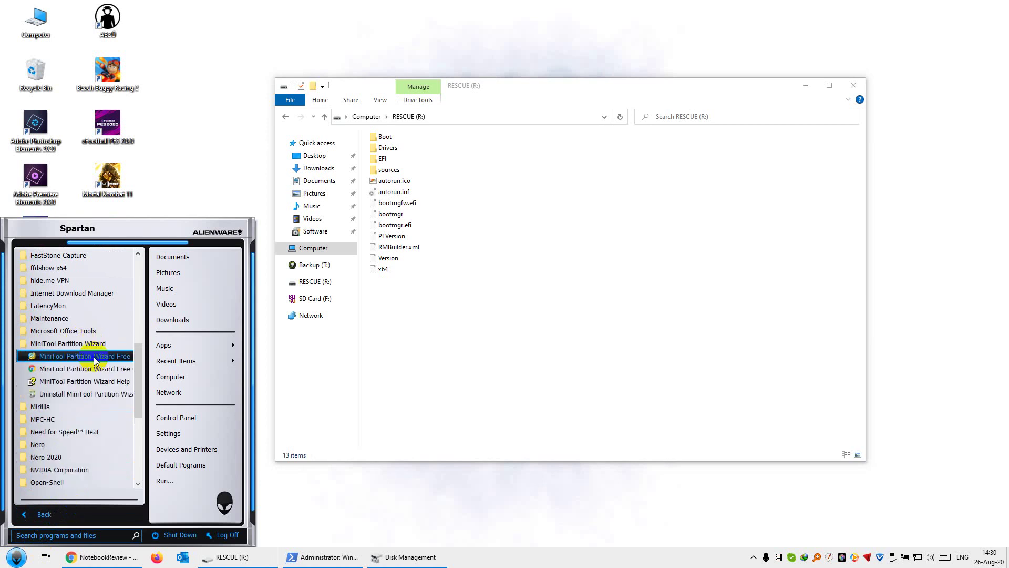
right_click(94, 360)
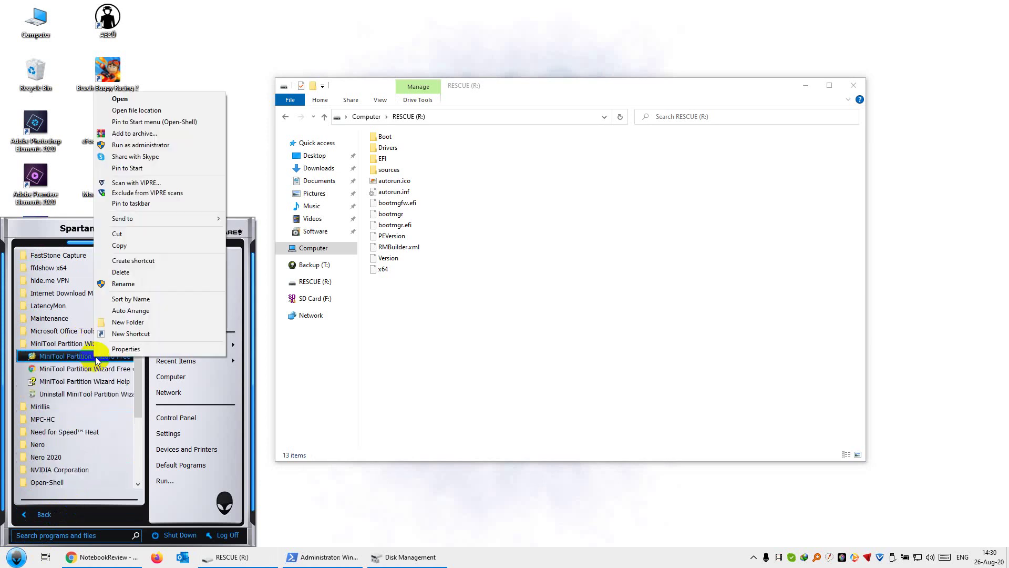
left_click(163, 141)
left_click(606, 297)
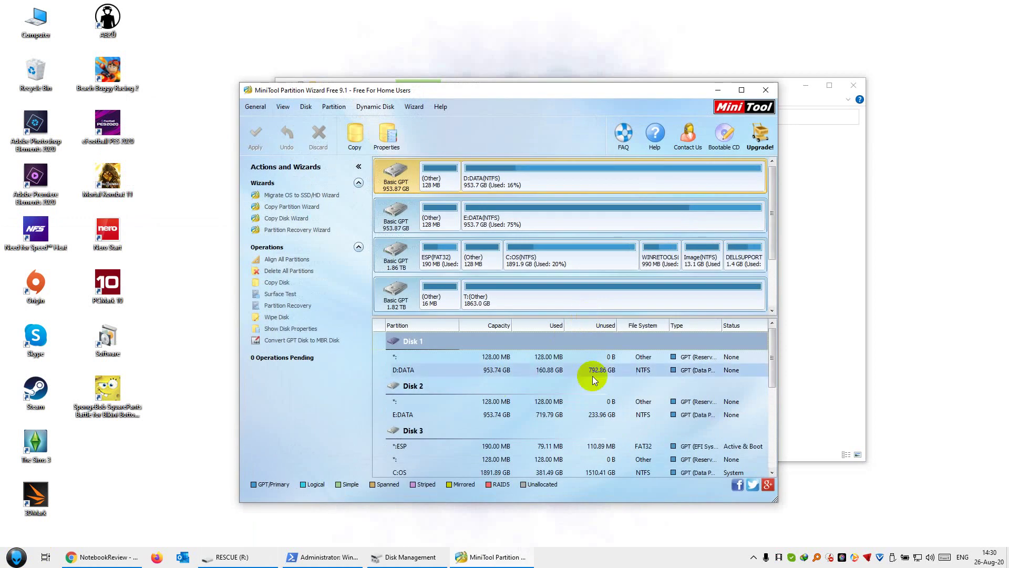
left_click(742, 89)
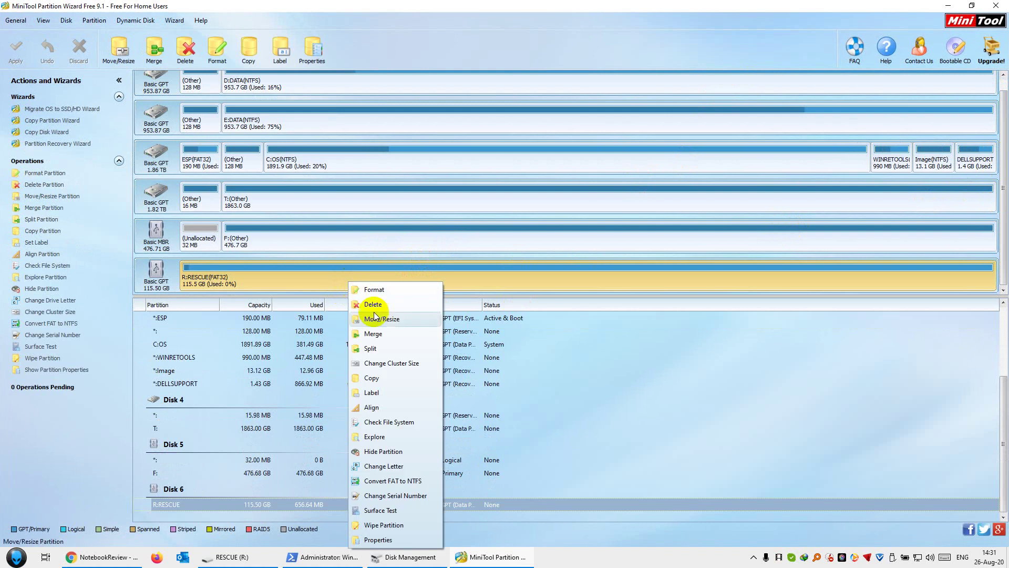
Split R:RESCUE, setting the original partition size to 1020 MB.
left_click(395, 349)
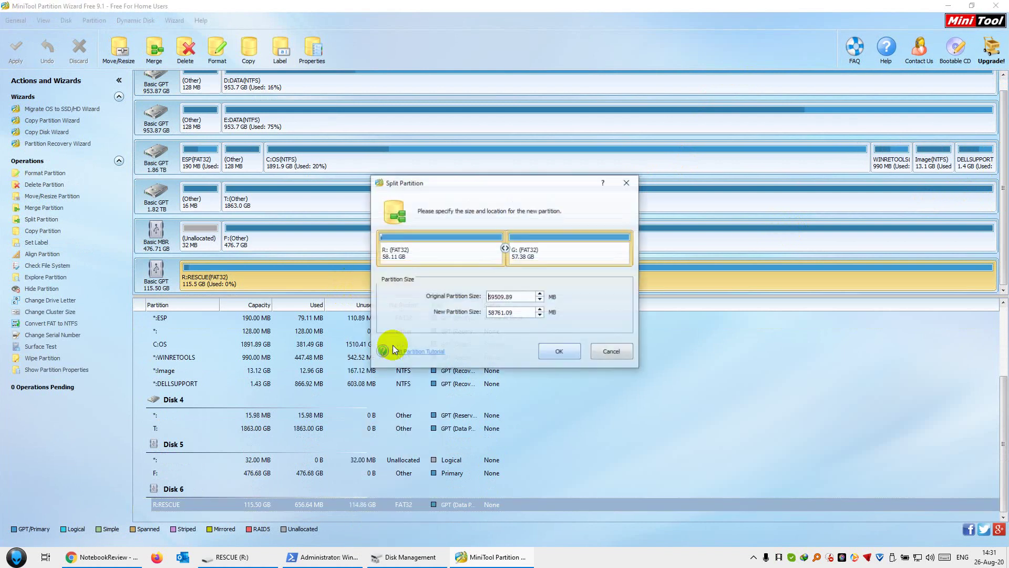
double_click(527, 299)
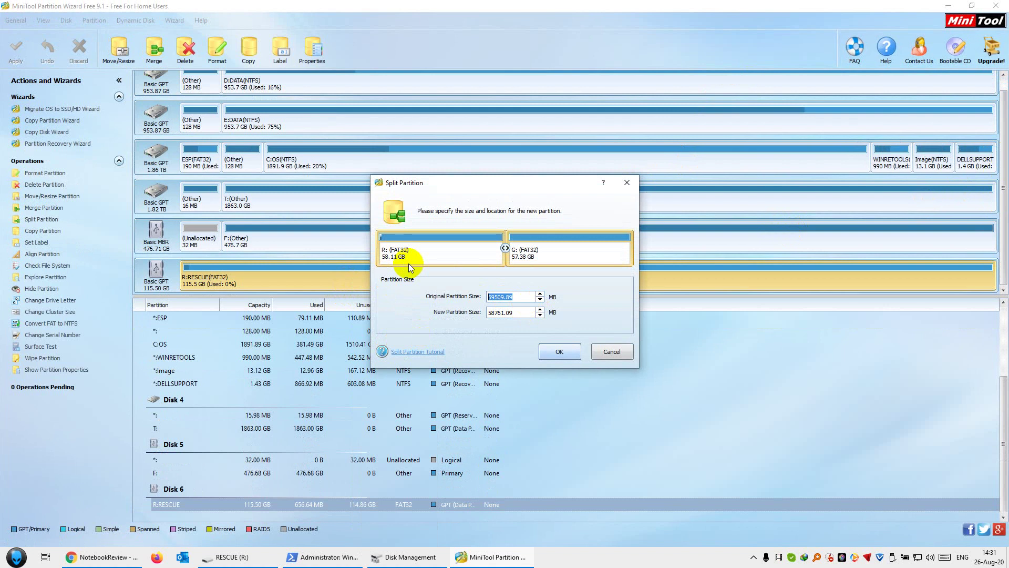
type("1020")
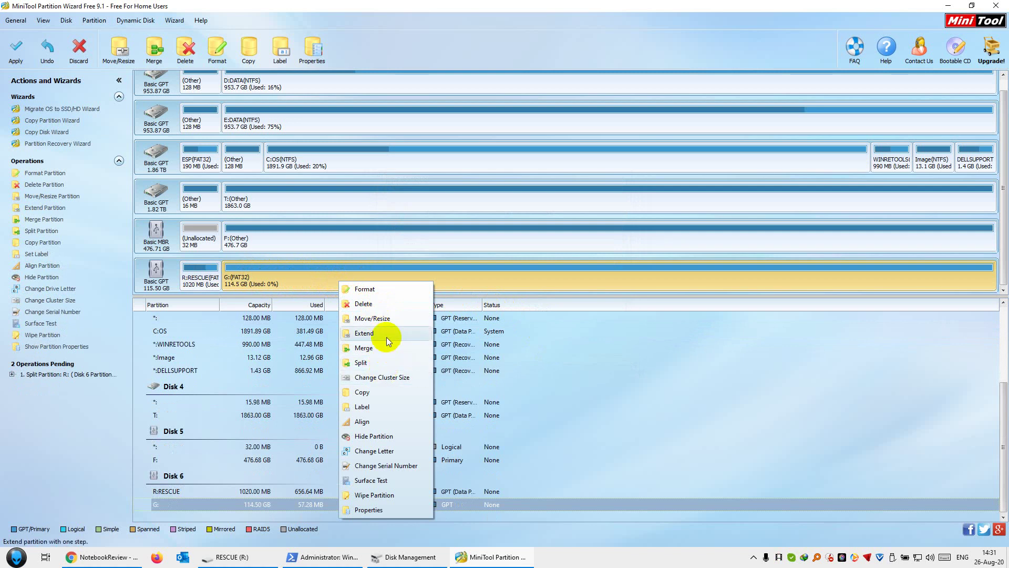
Format G: as NTFS labelled IMAGE and apply the pending changes.
left_click(383, 290)
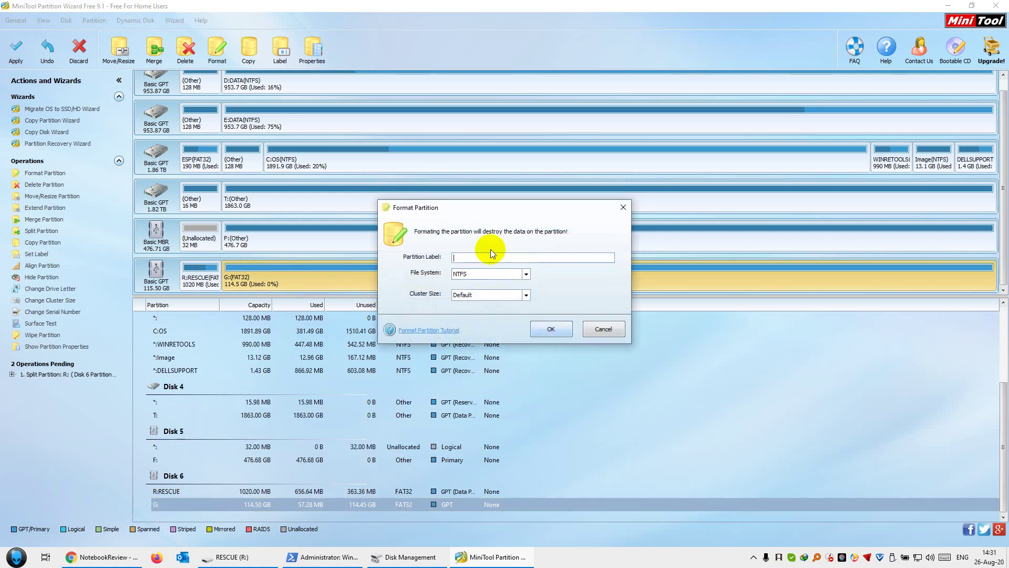
type("IMA")
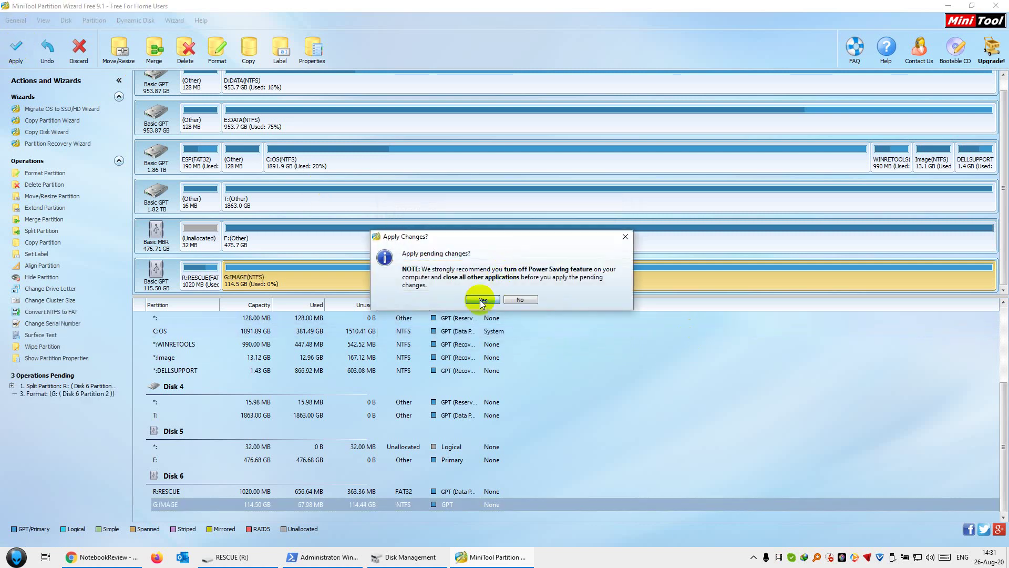
left_click(482, 300)
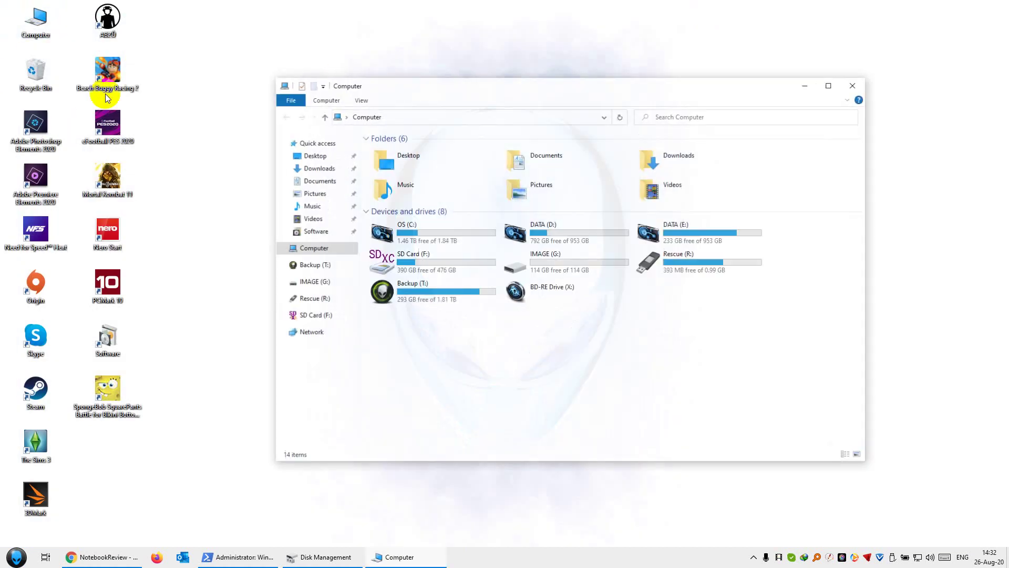
Check the Rescue (R:) 0.99 GB and IMAGE (G:) 114 GB drives in Computer.
left_click(684, 269)
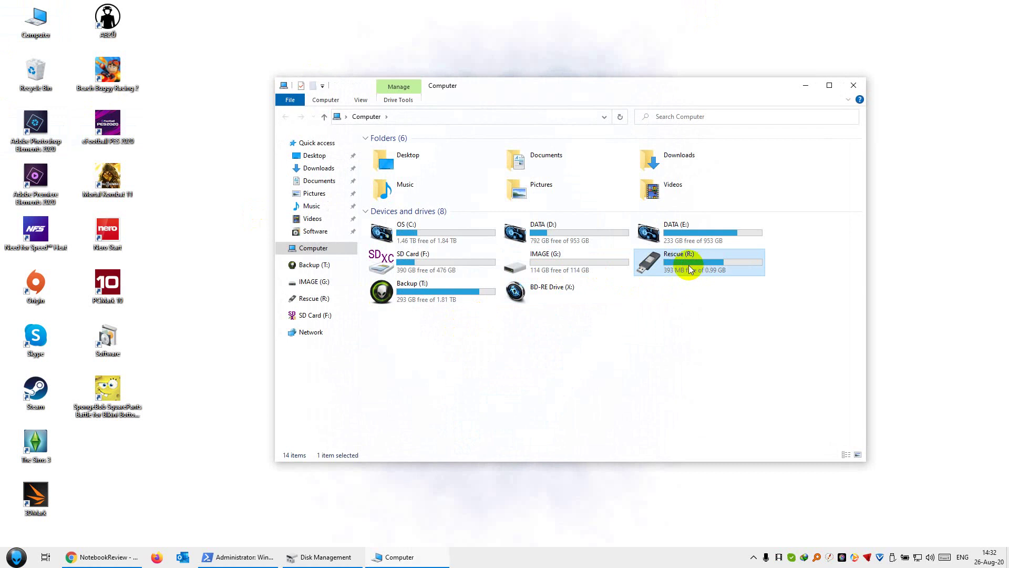
left_click(573, 267)
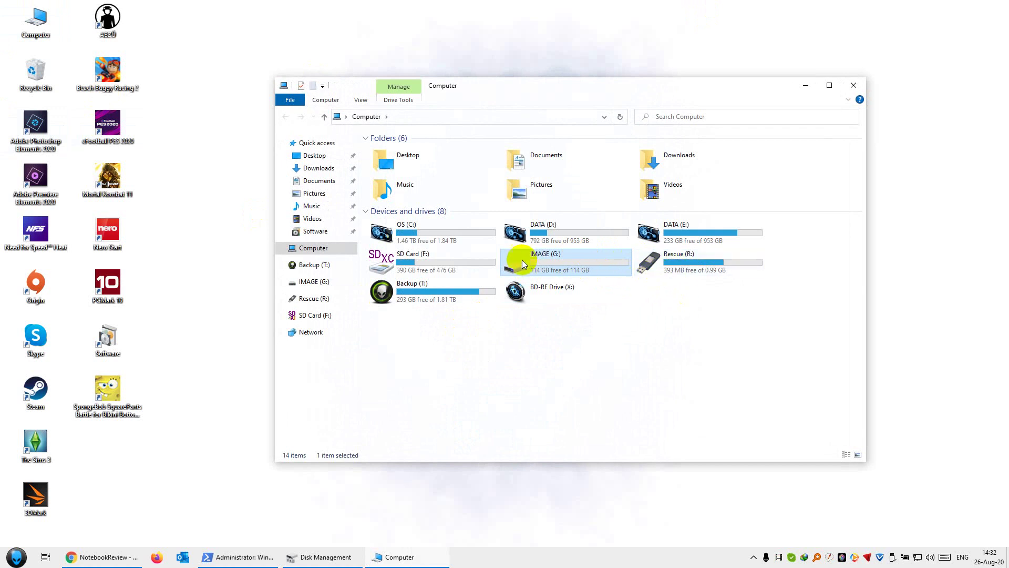
Copy Autorun.inf and reflect.ico from Software\Macrium Reflect\Icon onto IMAGE (G:).
right_click(317, 231)
left_click(355, 236)
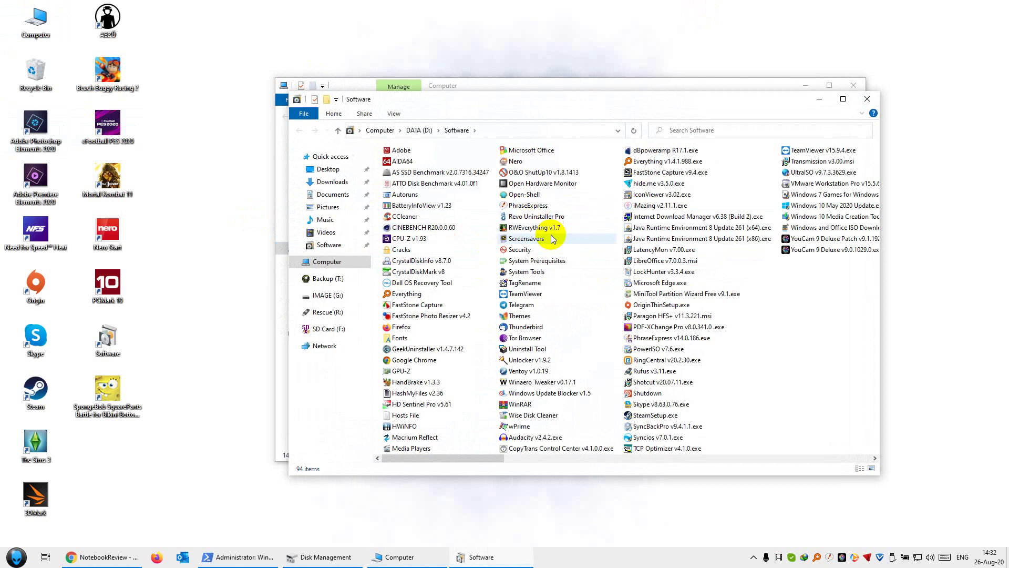
double_click(407, 438)
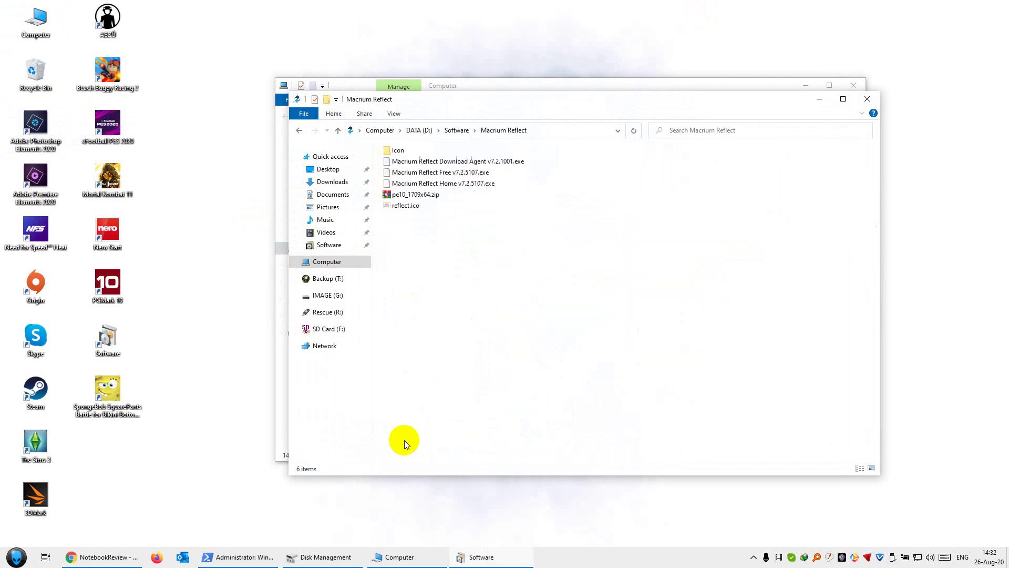
double_click(408, 153)
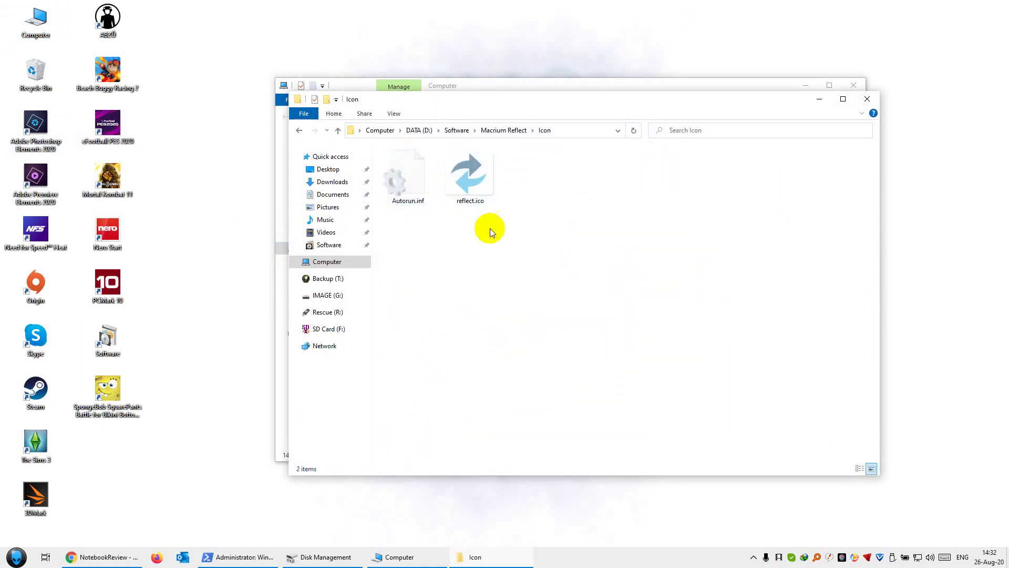
left_click_drag(503, 232, 378, 153)
left_click(823, 102)
double_click(585, 251)
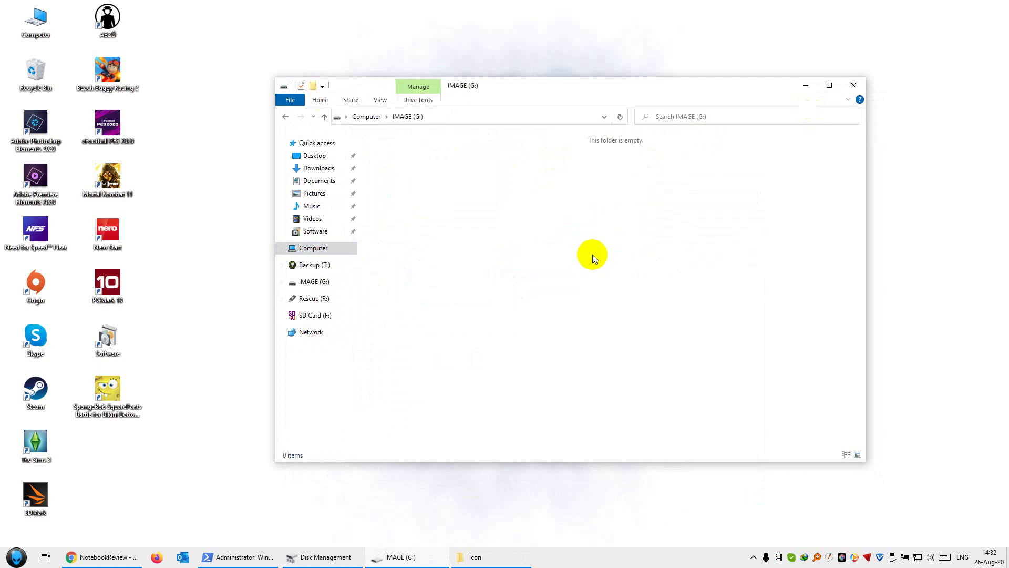
key("ctrl+v")
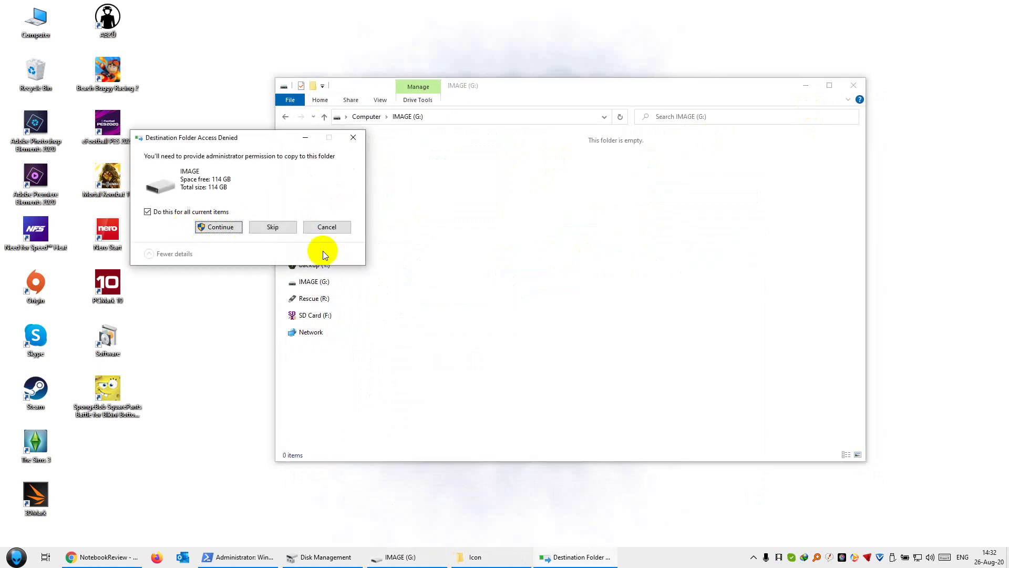
left_click(219, 227)
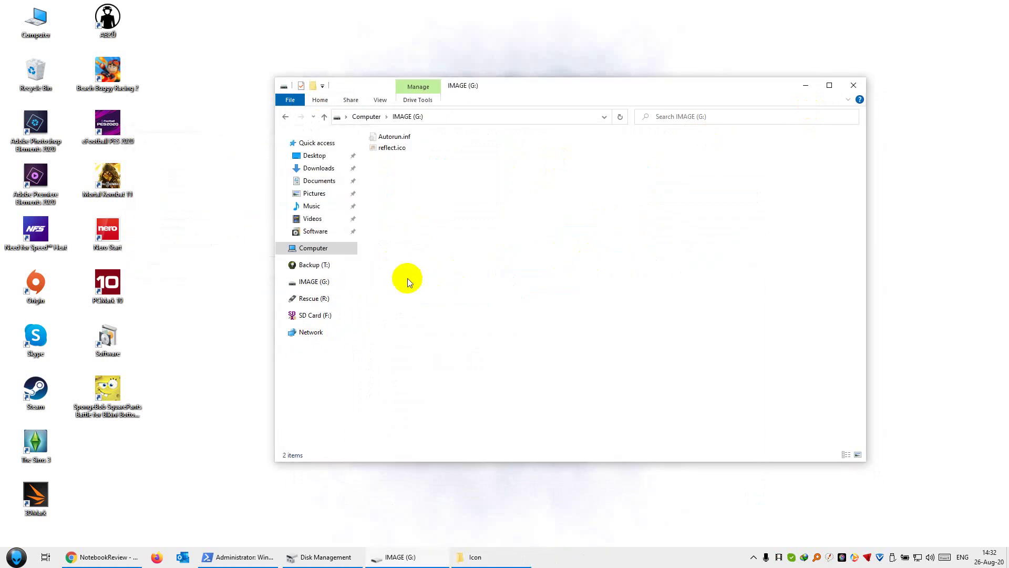
key("alt+Left")
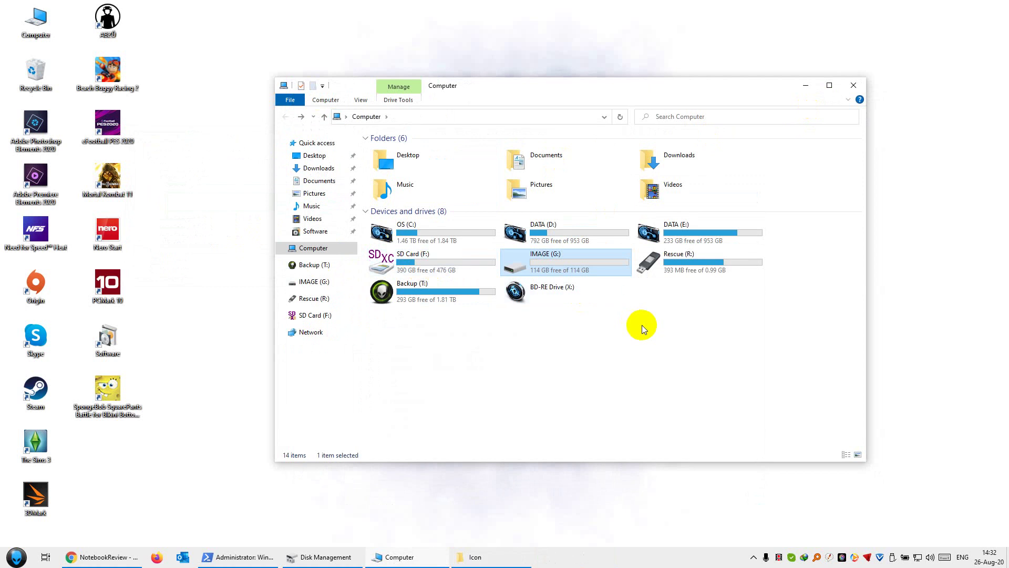
Eject the Patriot Memory stick, reconnect it, and verify IMAGE (H:) and Rescue (G:) in This PC.
left_click(893, 556)
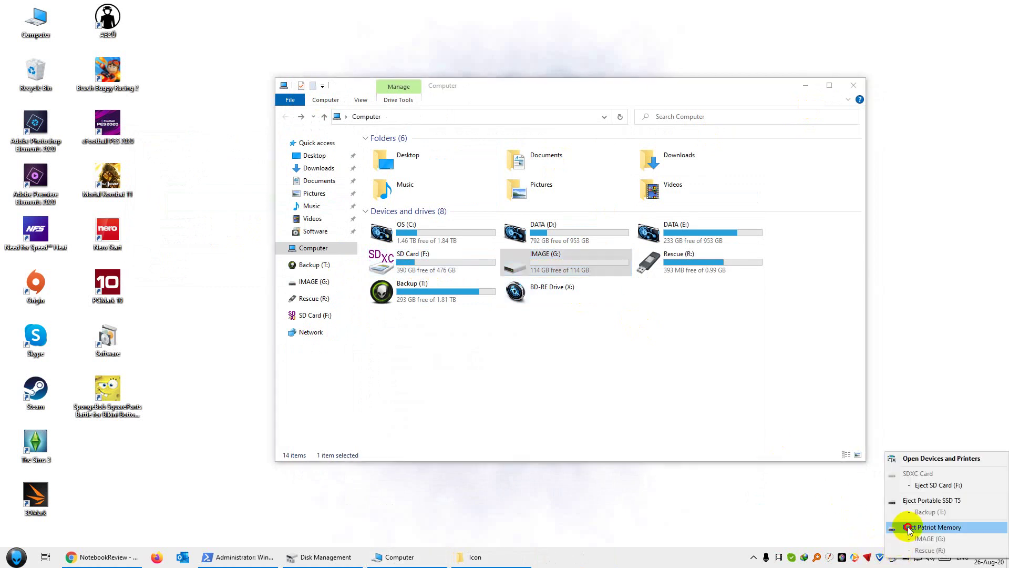
left_click(902, 527)
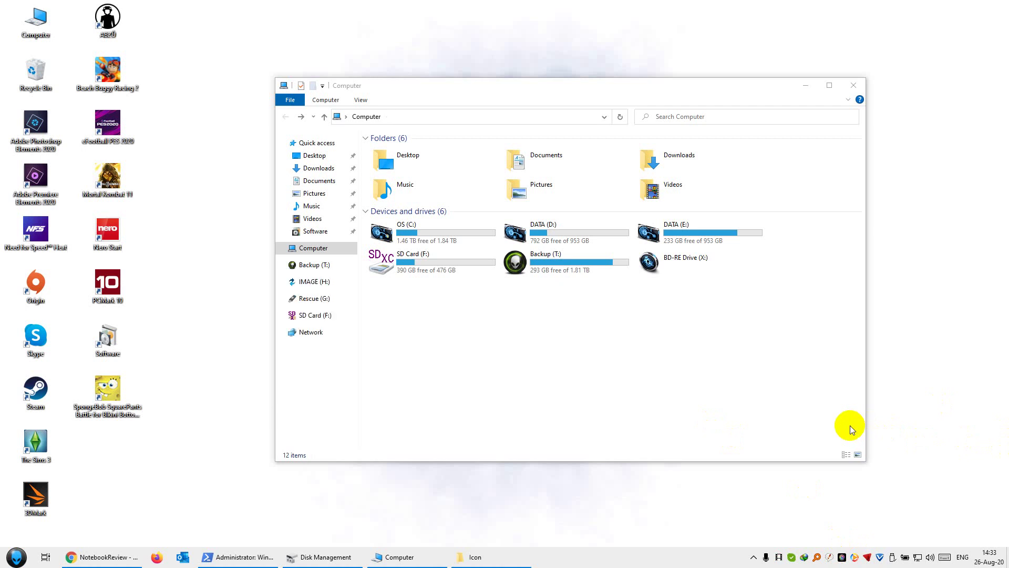
left_click(683, 265)
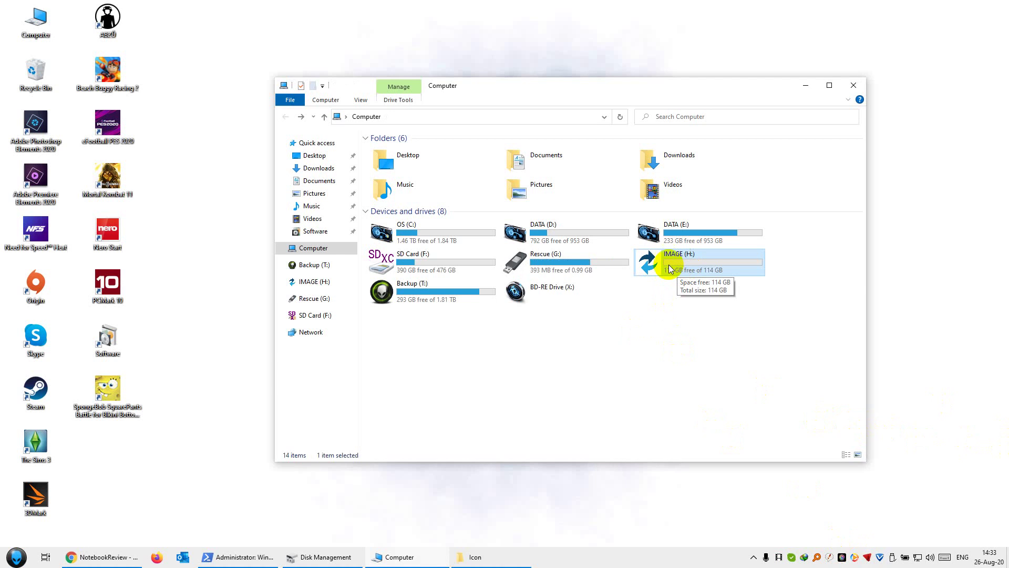
left_click(574, 263)
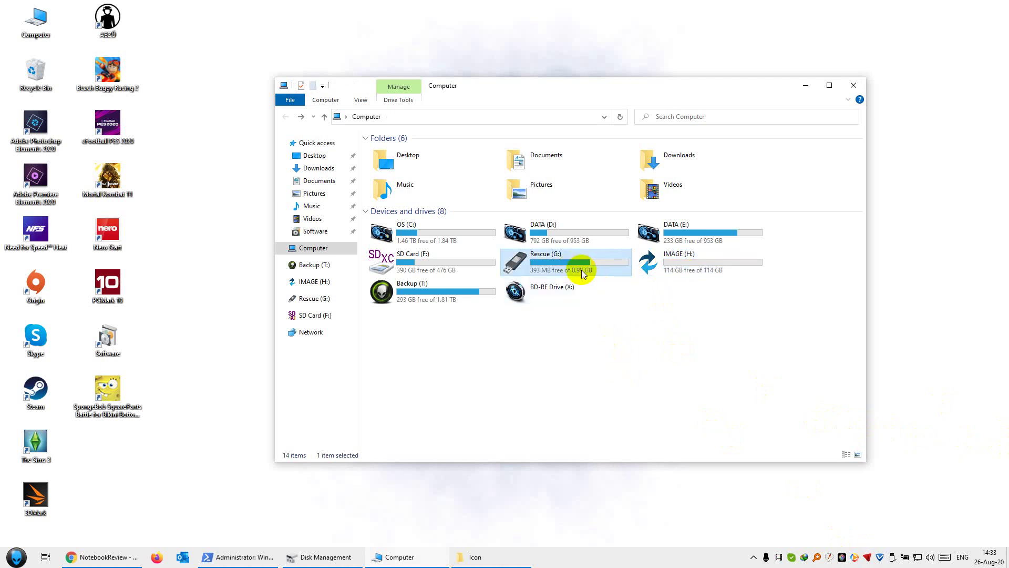